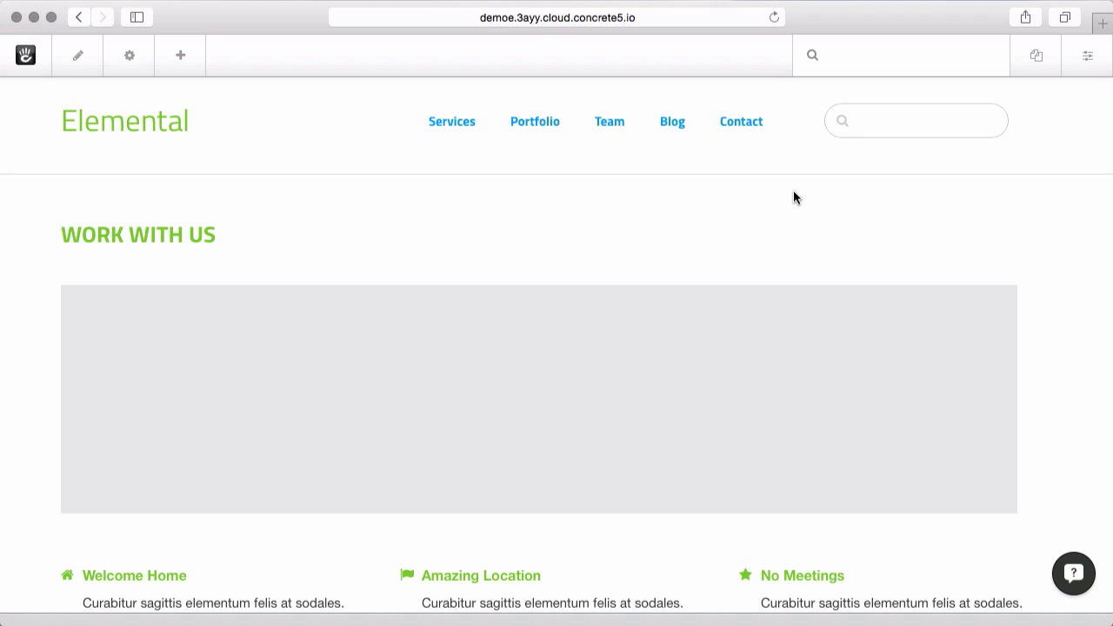
Step: Scroll down the Work With Us page and put it into edit mode
scroll(793, 197, "down", 3)
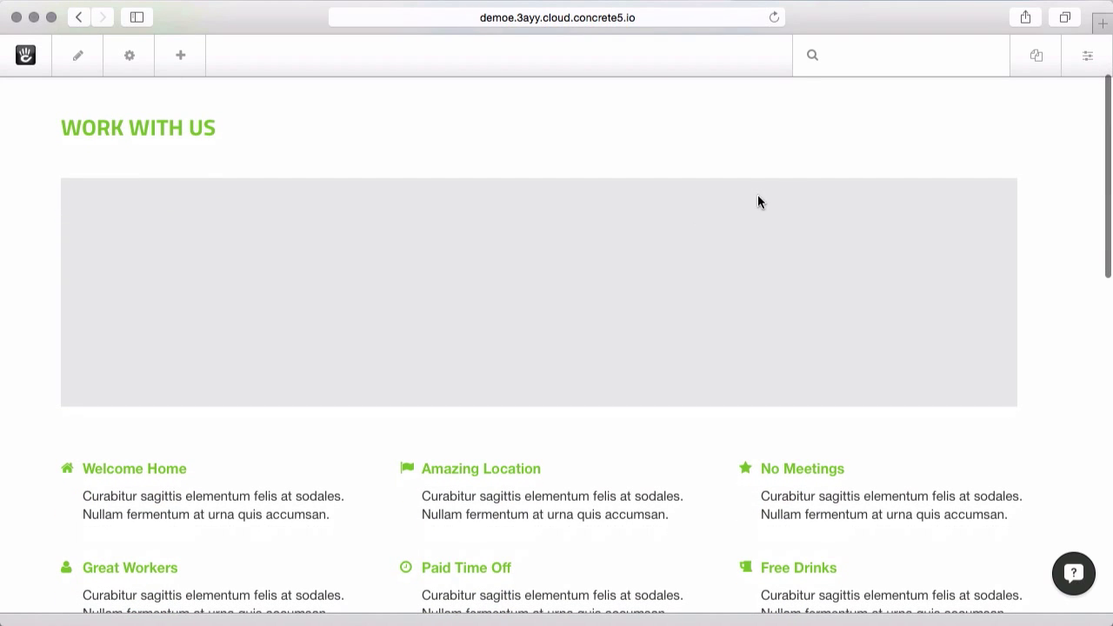
left_click(77, 57)
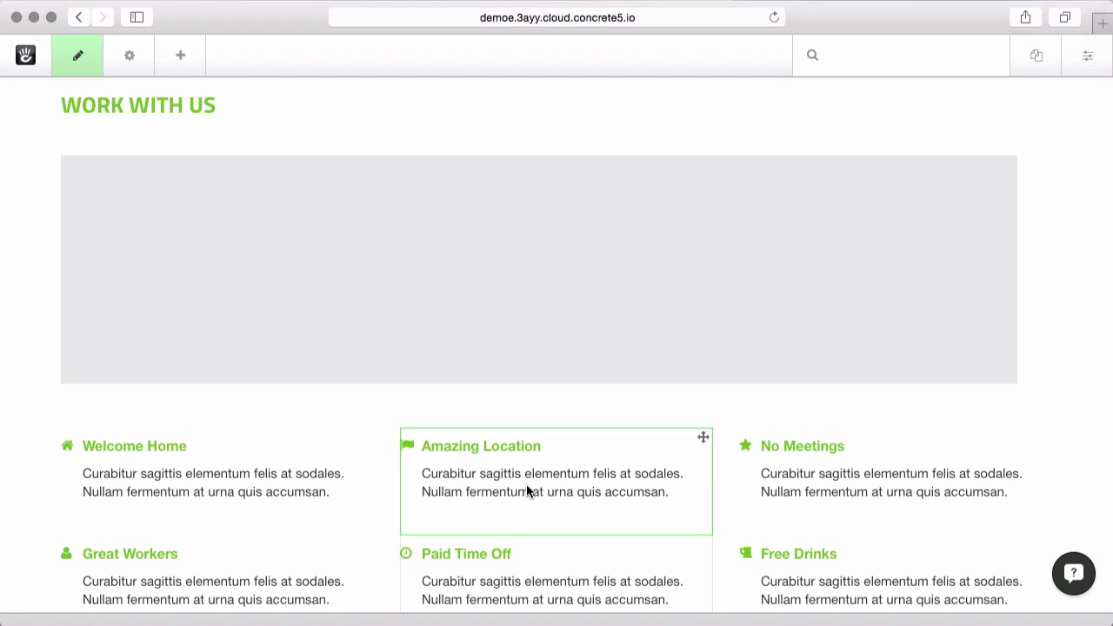
Step: Apply the Hover Description custom template to the Amazing Location block and save it
left_click(654, 457)
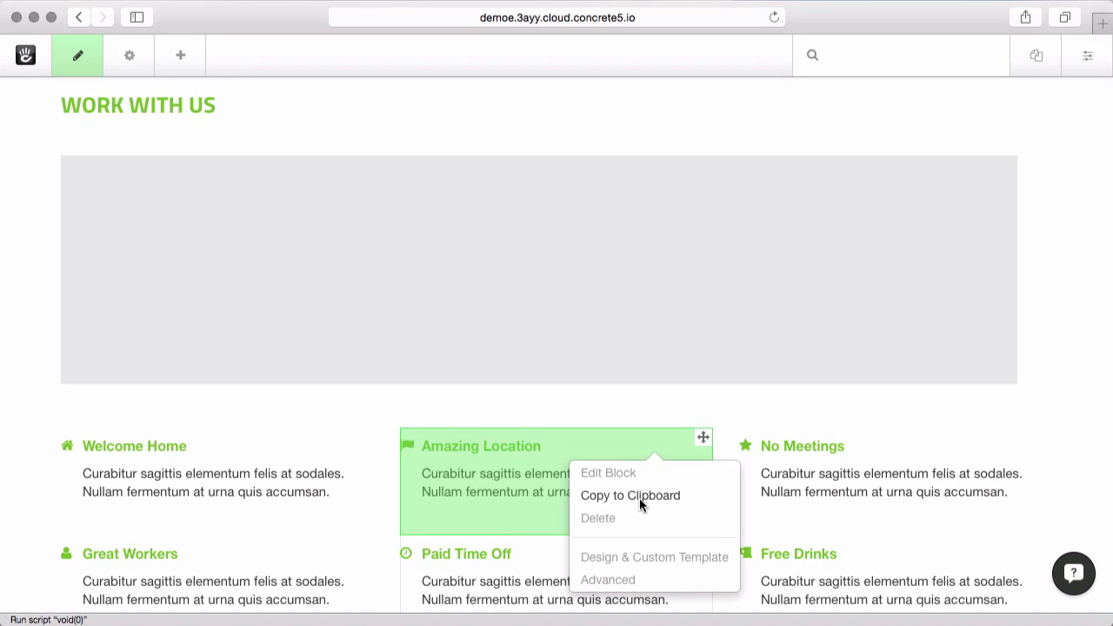
left_click(609, 557)
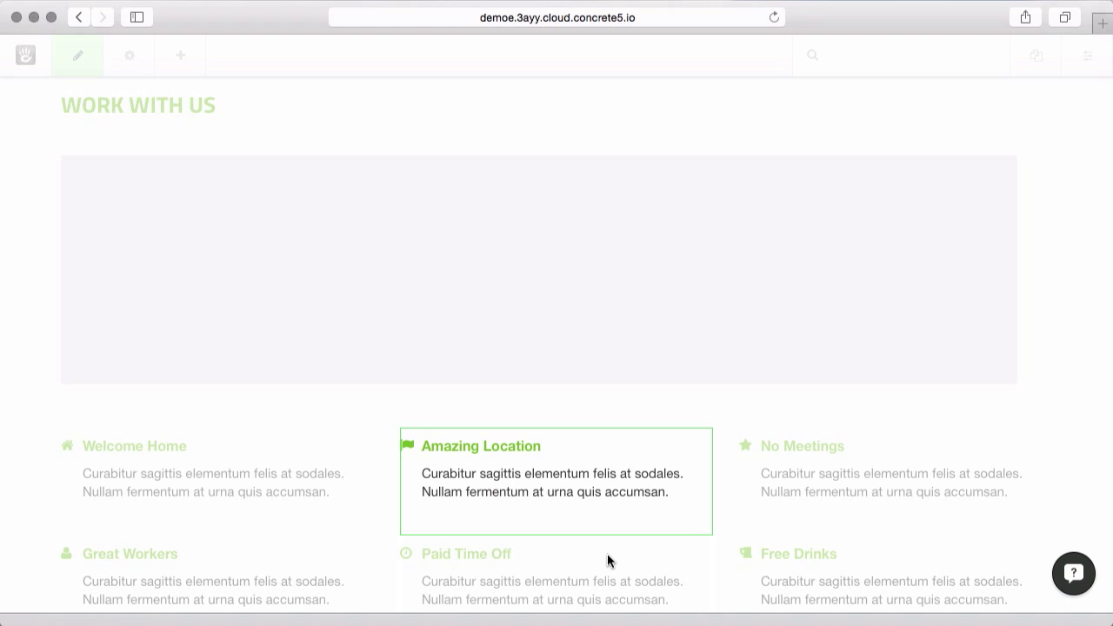
left_click(541, 402)
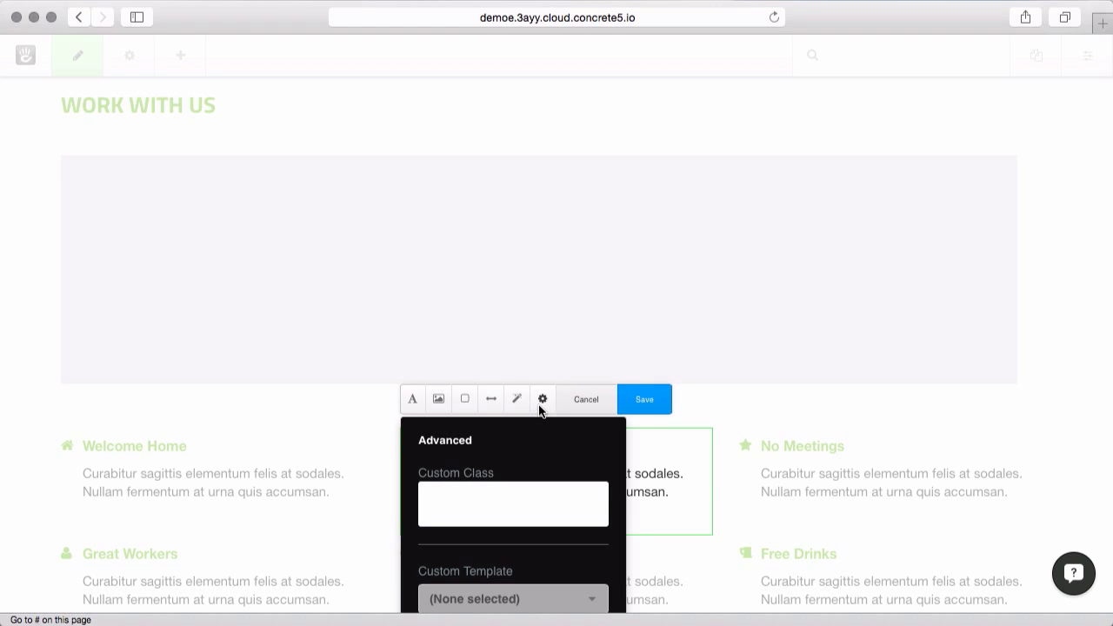
left_click(562, 601)
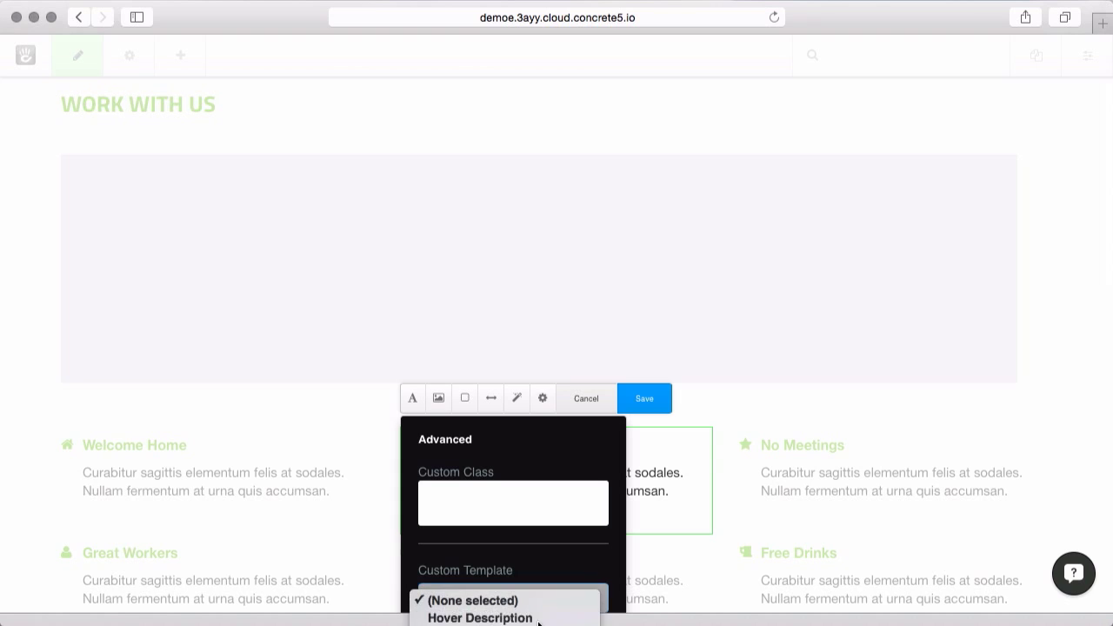
left_click(480, 617)
left_click(644, 392)
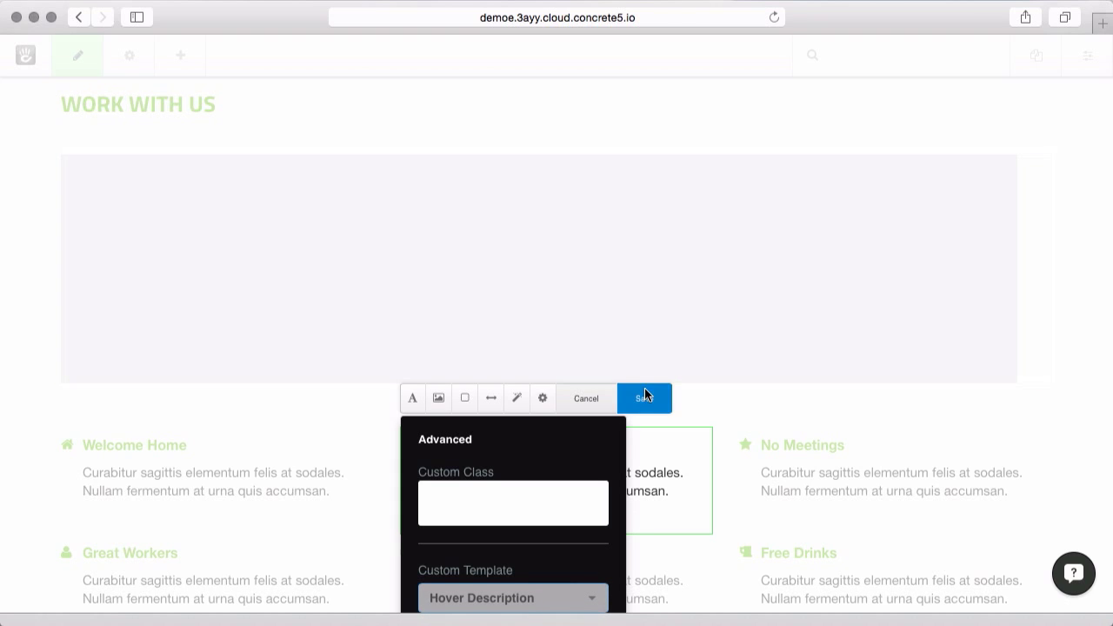
scroll(645, 393, "down", 3)
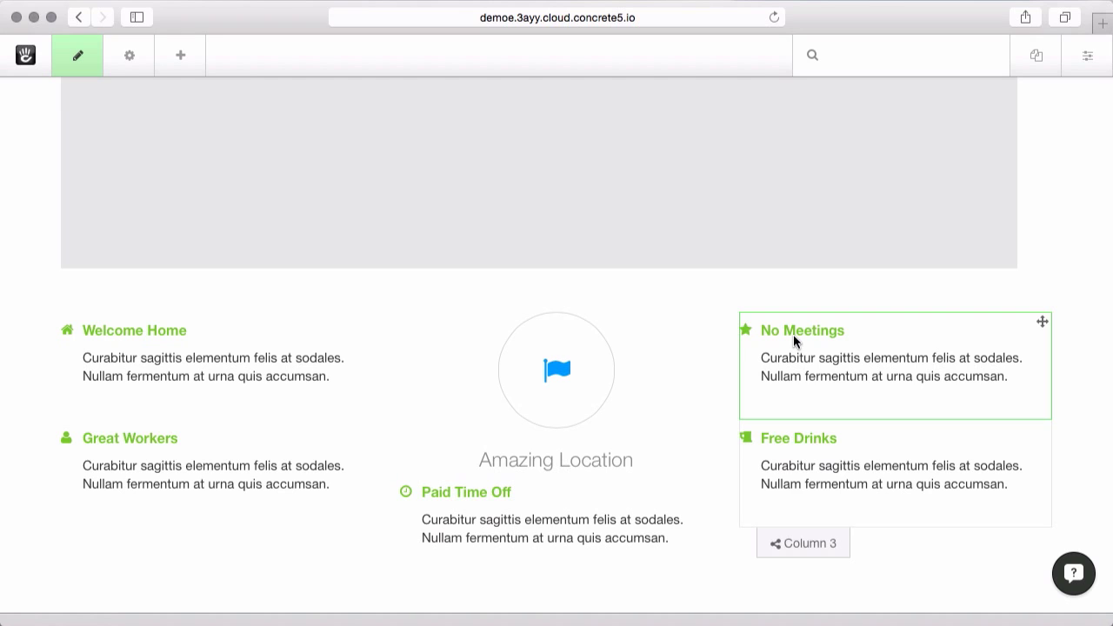
Step: Give the No Meetings block a 24px base font size and red text colour
left_click(832, 365)
left_click(879, 331)
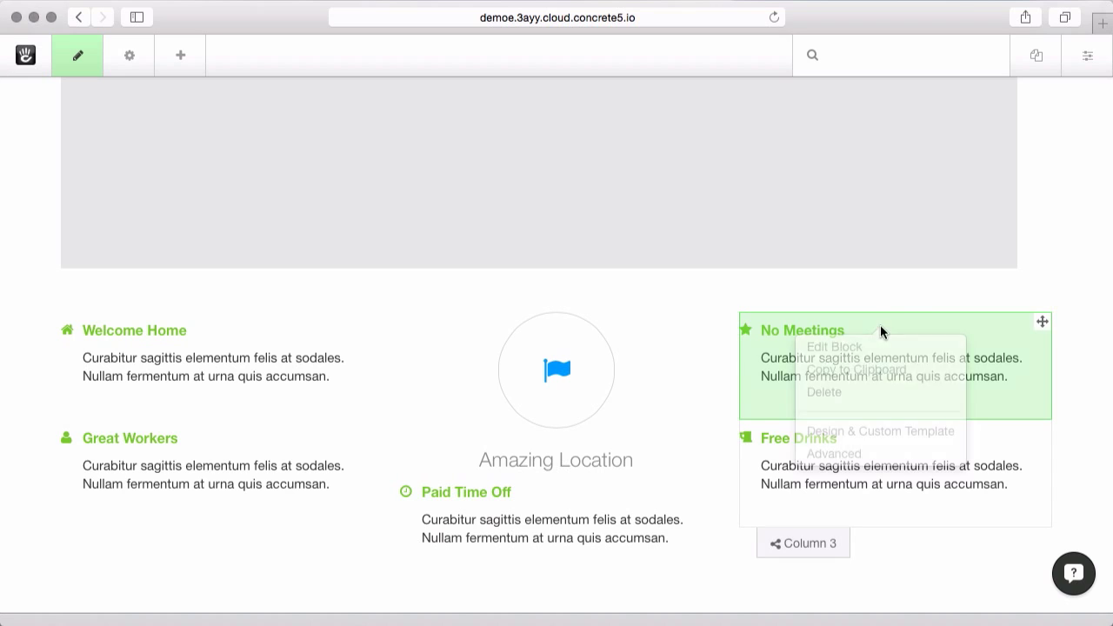
left_click(865, 432)
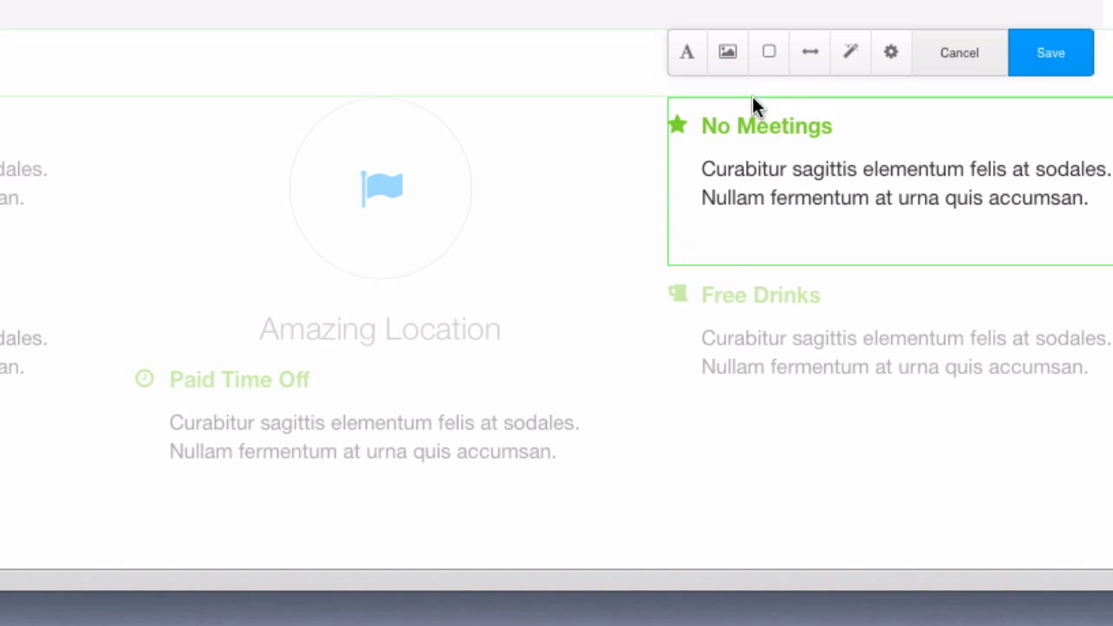
left_click(687, 54)
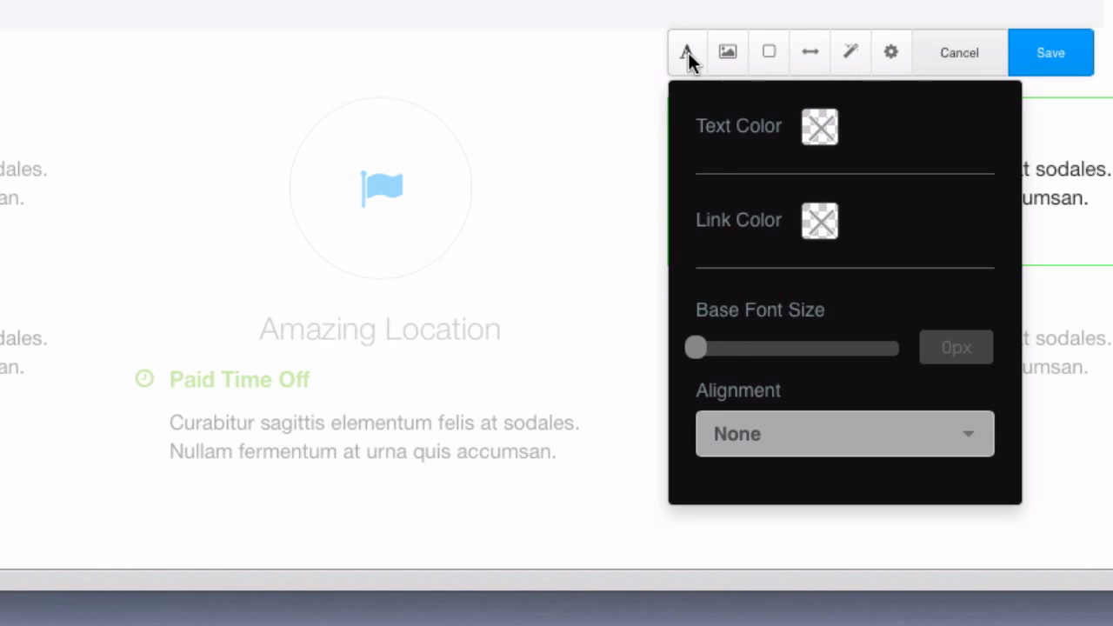
left_click_drag(693, 345, 718, 344)
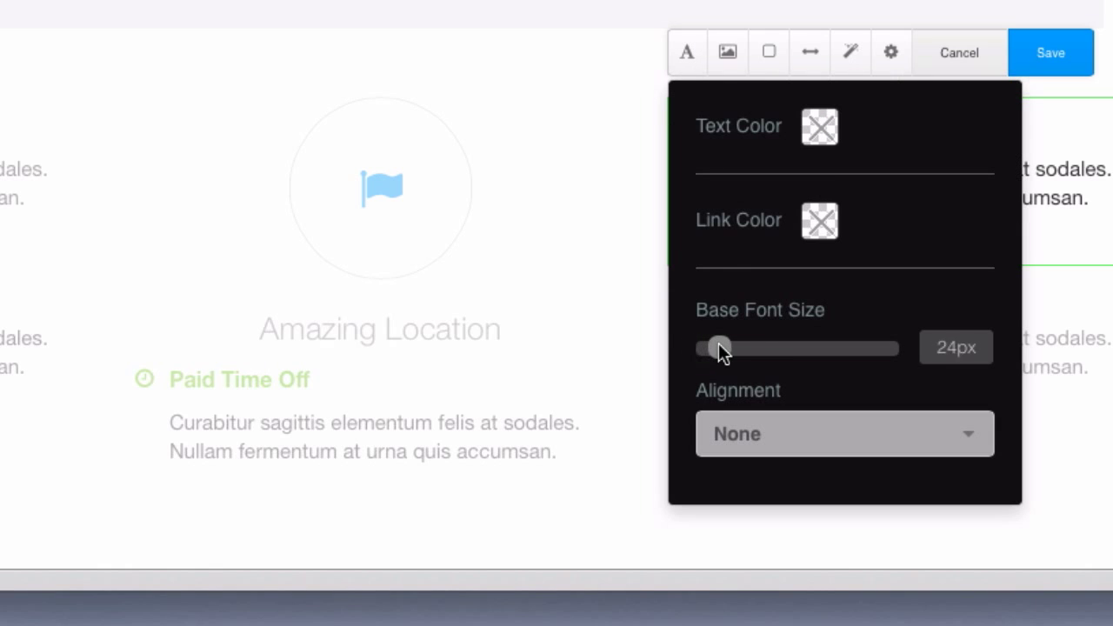
left_click(820, 128)
left_click_drag(925, 204, 982, 166)
left_click(1023, 450)
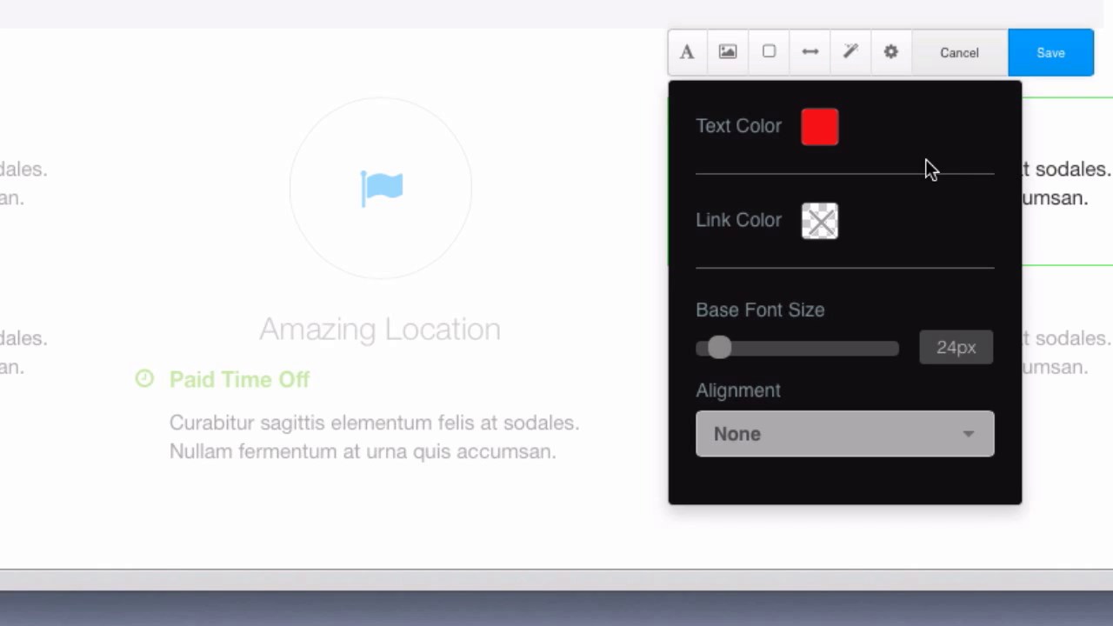
Step: Add 38px top padding and a 33-degree rotation to the No Meetings block
left_click(810, 54)
left_click_drag(701, 204, 739, 205)
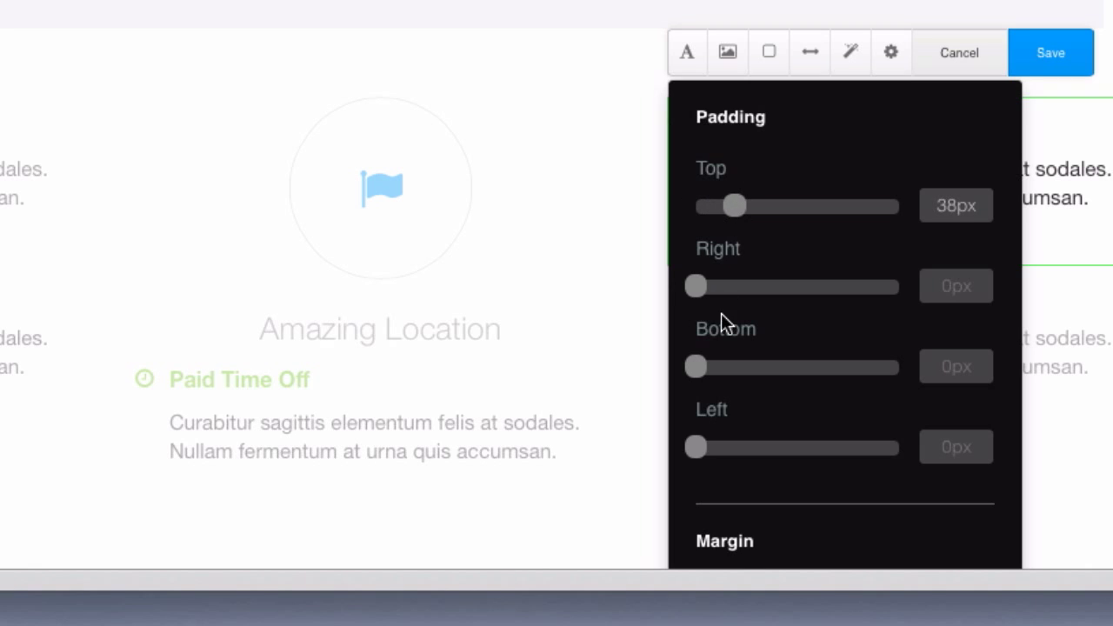
scroll(761, 439, "down", 8)
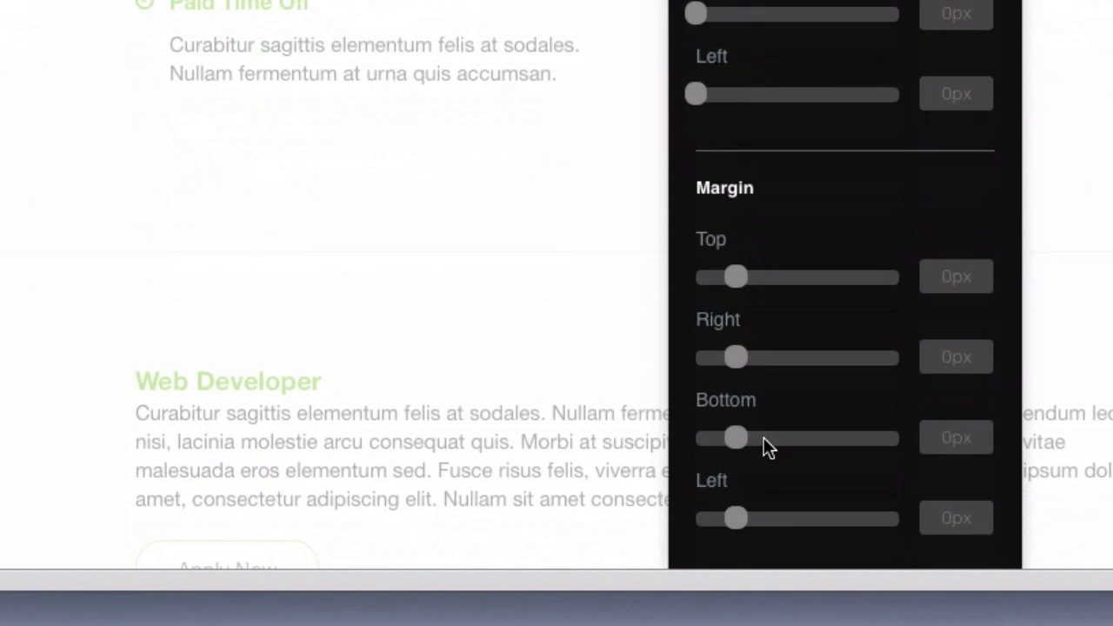
scroll(763, 438, "up", 3)
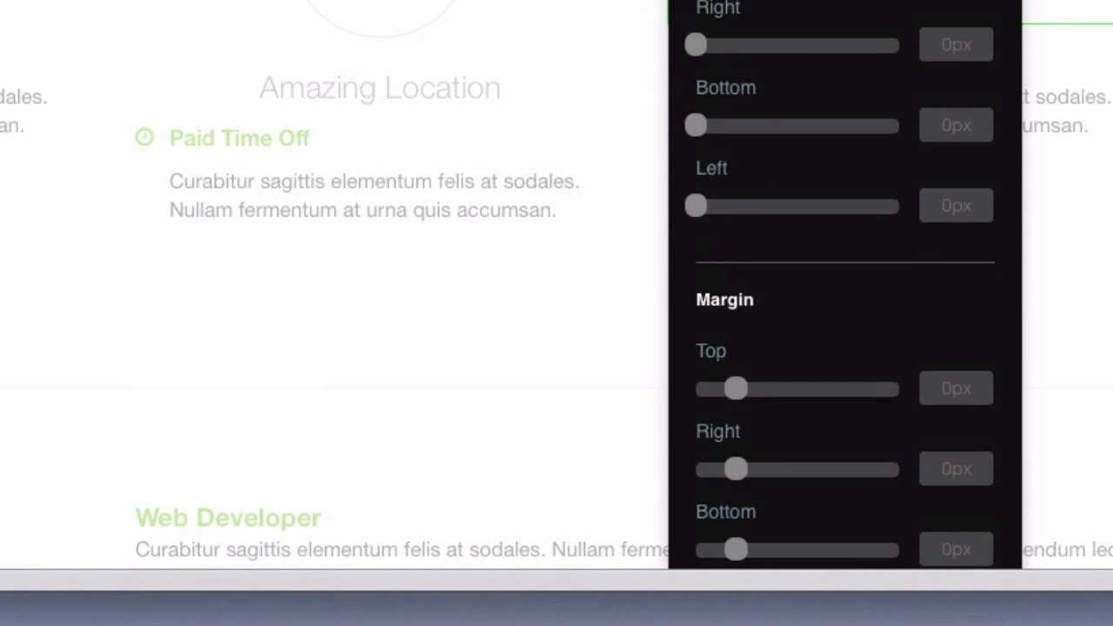
scroll(884, 264, "down", 10)
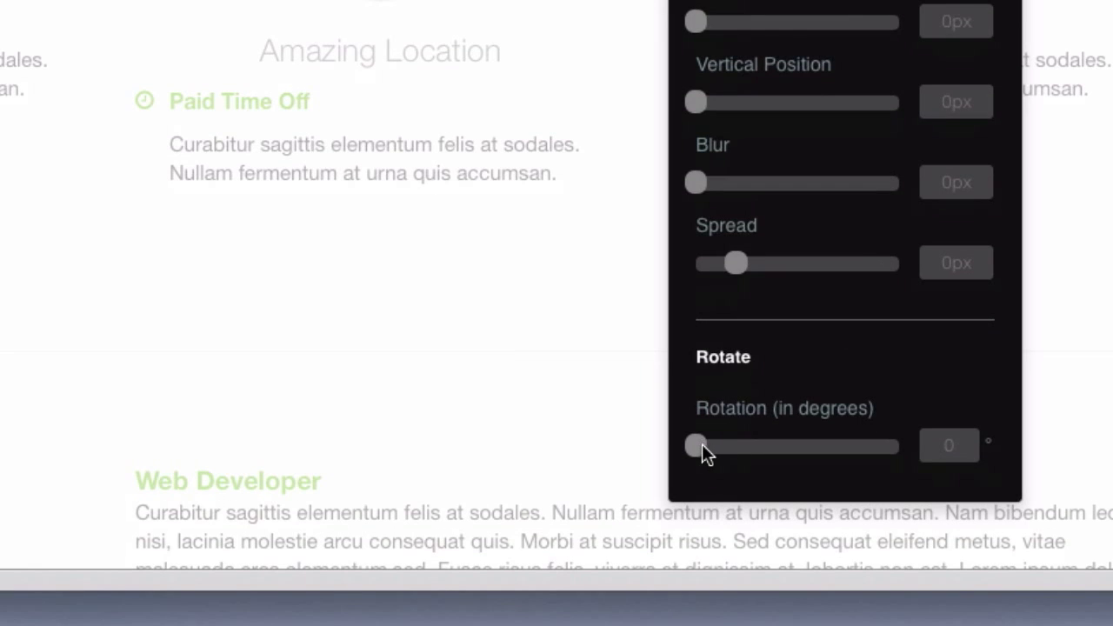
left_click_drag(702, 446, 721, 446)
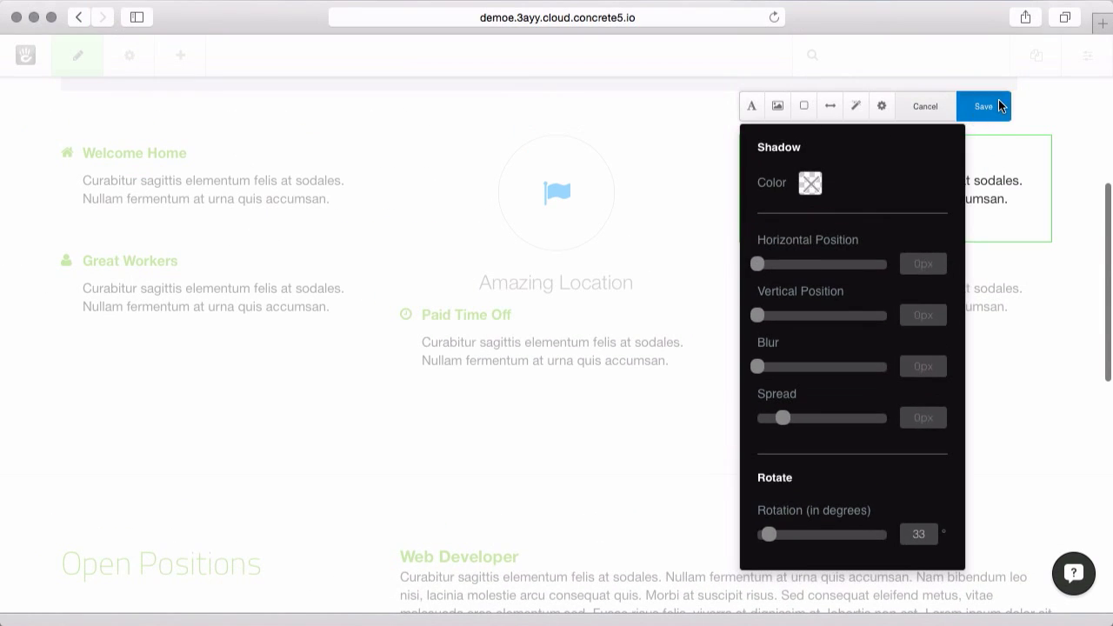
Step: Save the No Meetings design and scroll to view its rotated red text and footer
left_click(983, 106)
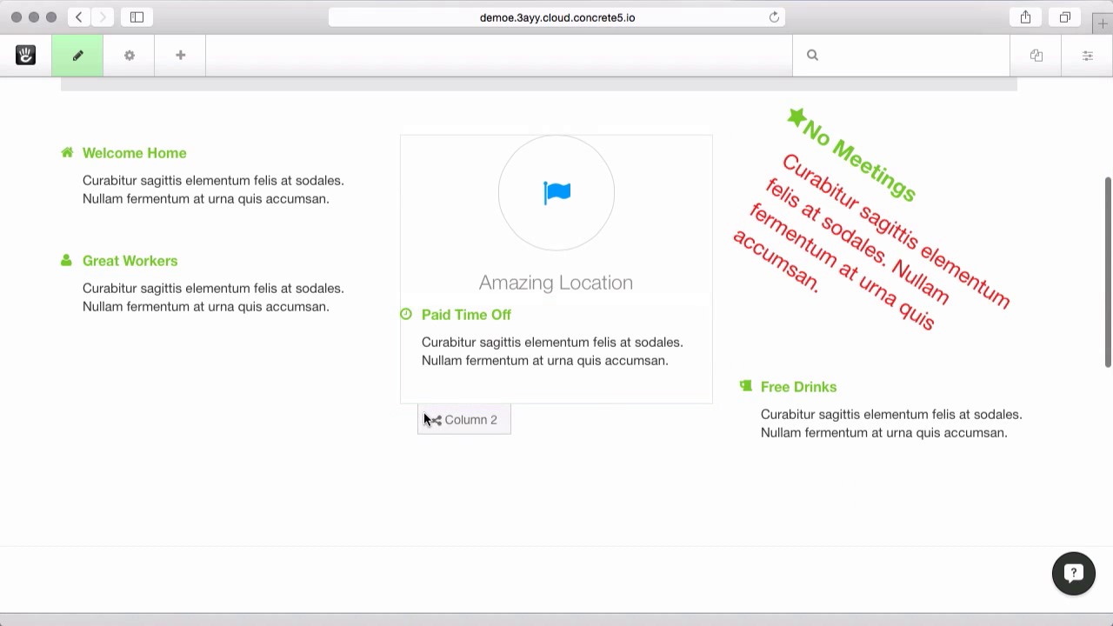
scroll(344, 426, "down", 5)
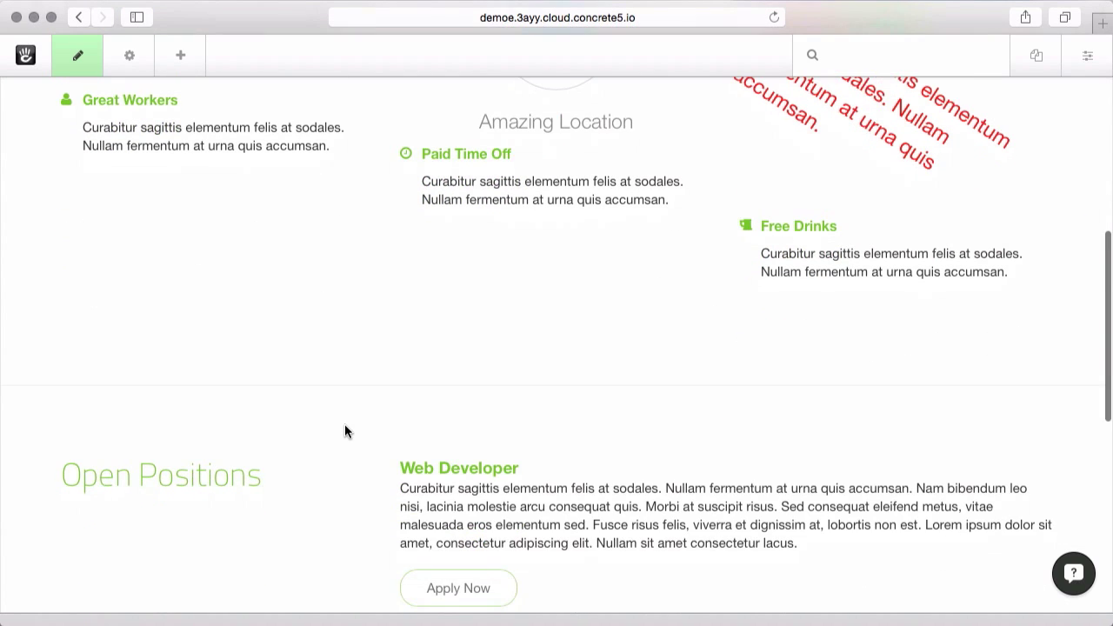
scroll(345, 431, "up", 1)
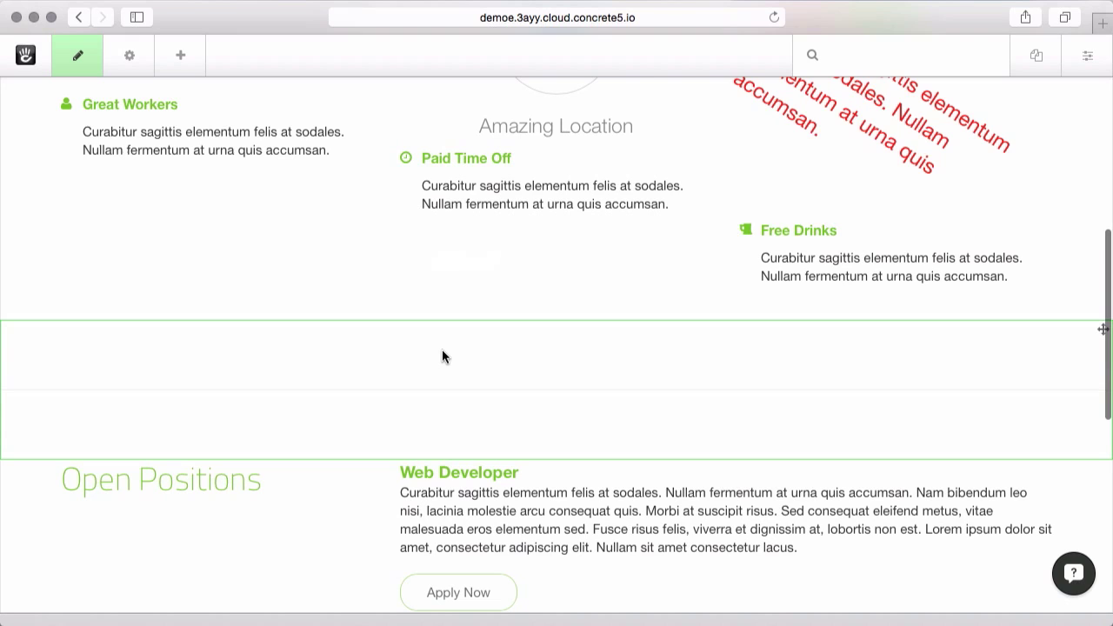
scroll(440, 357, "down", 12)
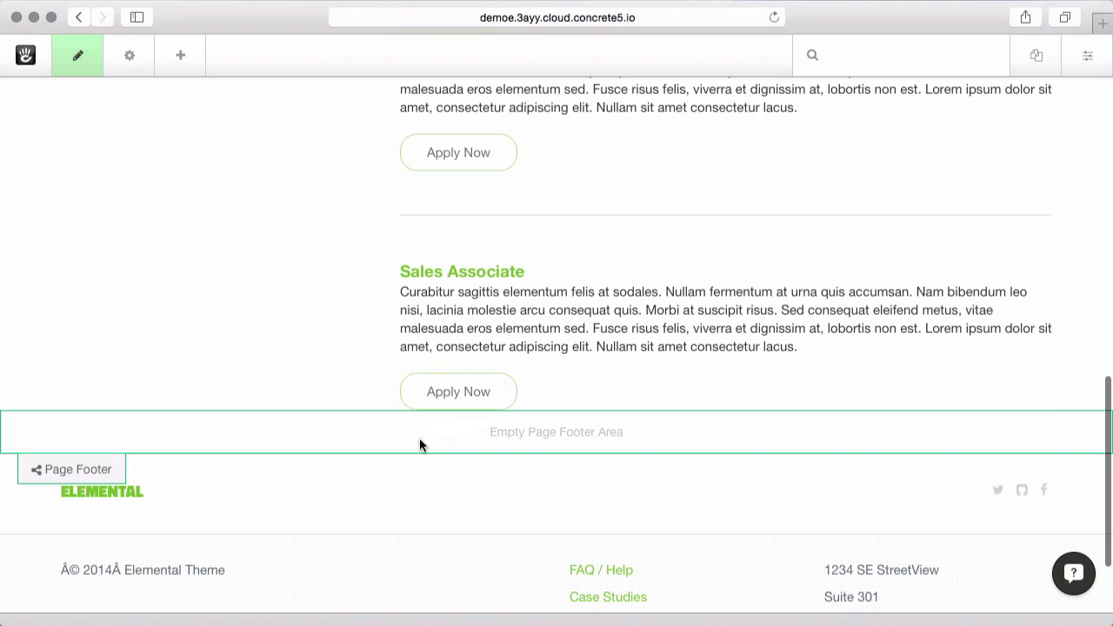
Step: Insert a 3-column layout into the empty footer area, then select its middle column
left_click(461, 423)
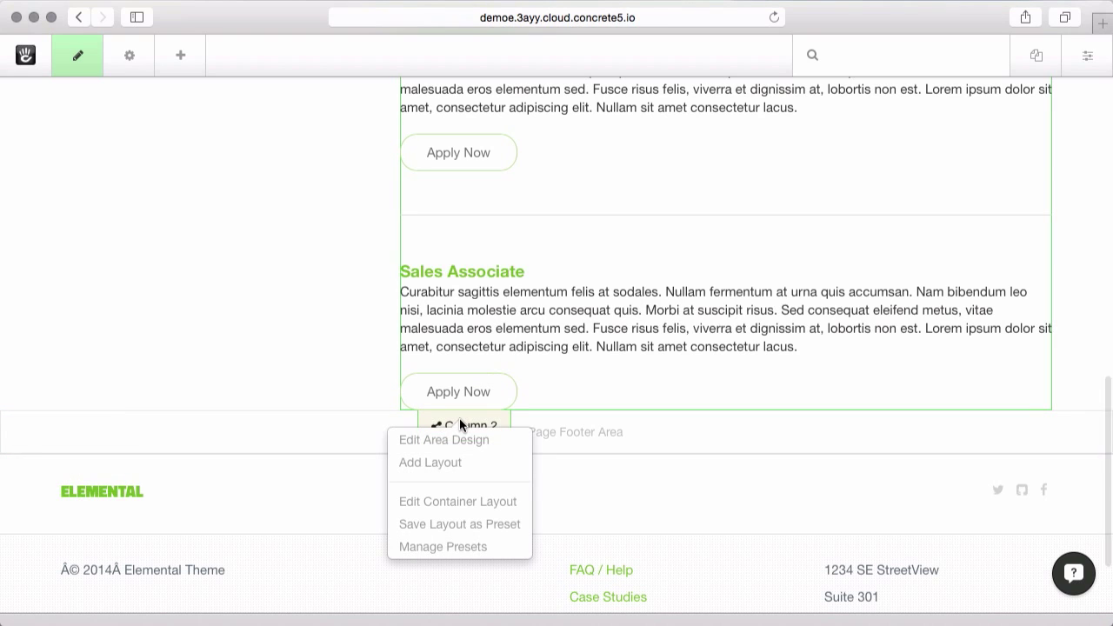
left_click(452, 464)
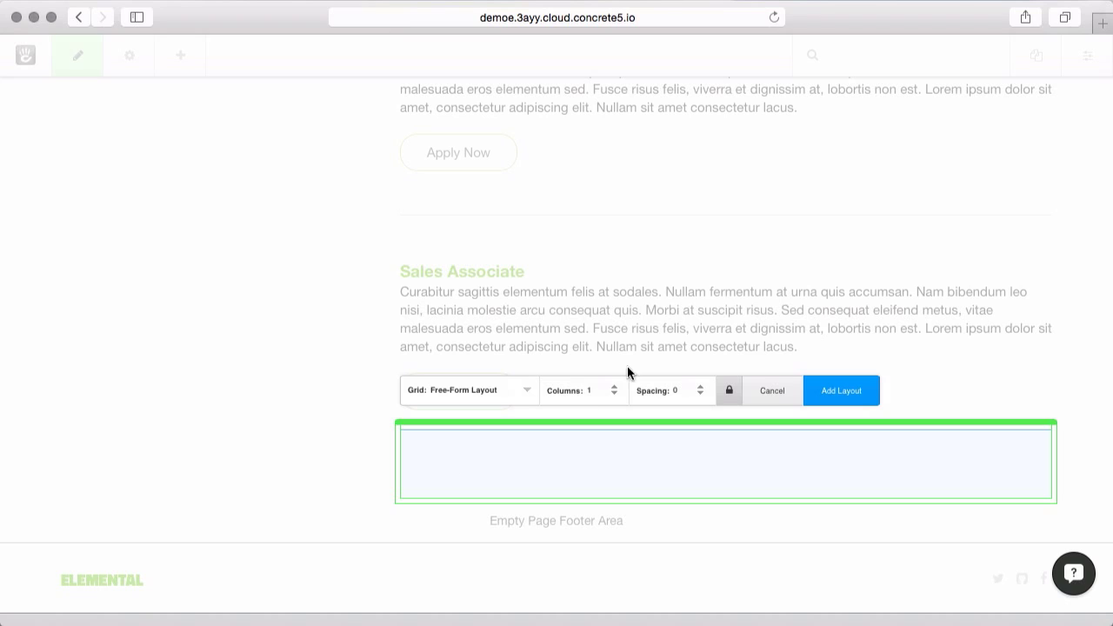
left_click(614, 386)
left_click(614, 387)
left_click(838, 390)
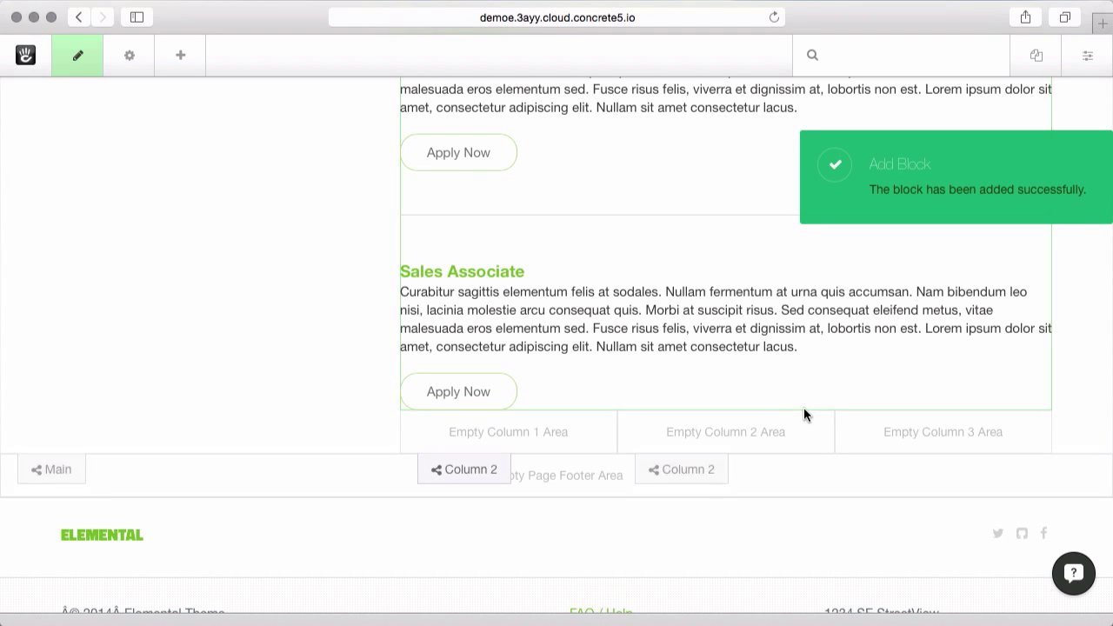
left_click(737, 435)
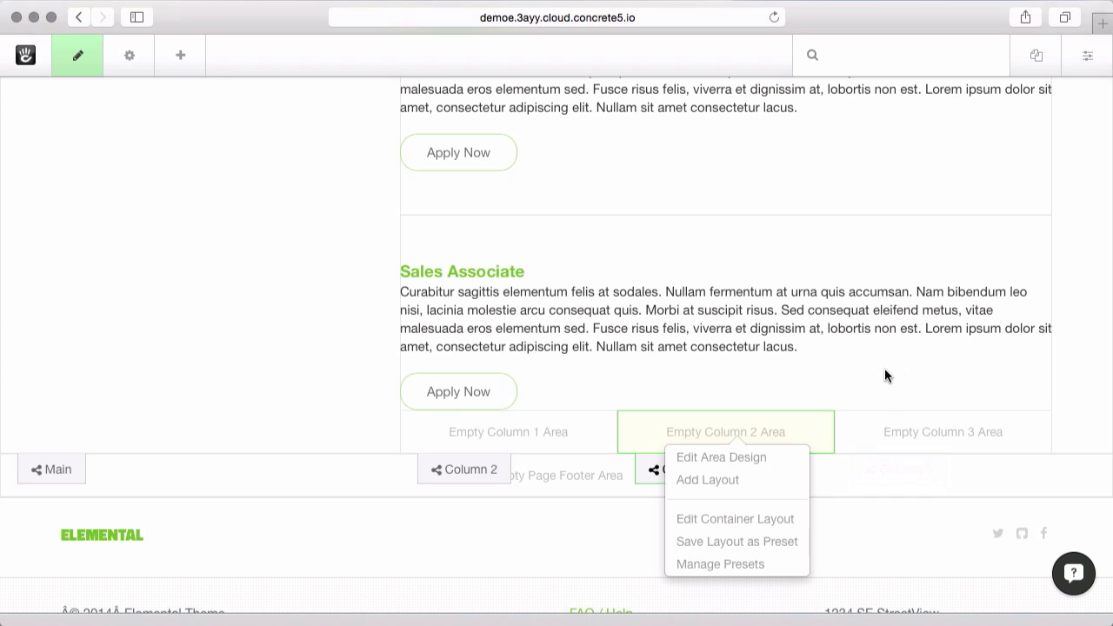
Step: Open Page Settings to the Design panel showing the Full template and current theme
scroll(885, 370, "up", 10)
scroll(884, 369, "up", 5)
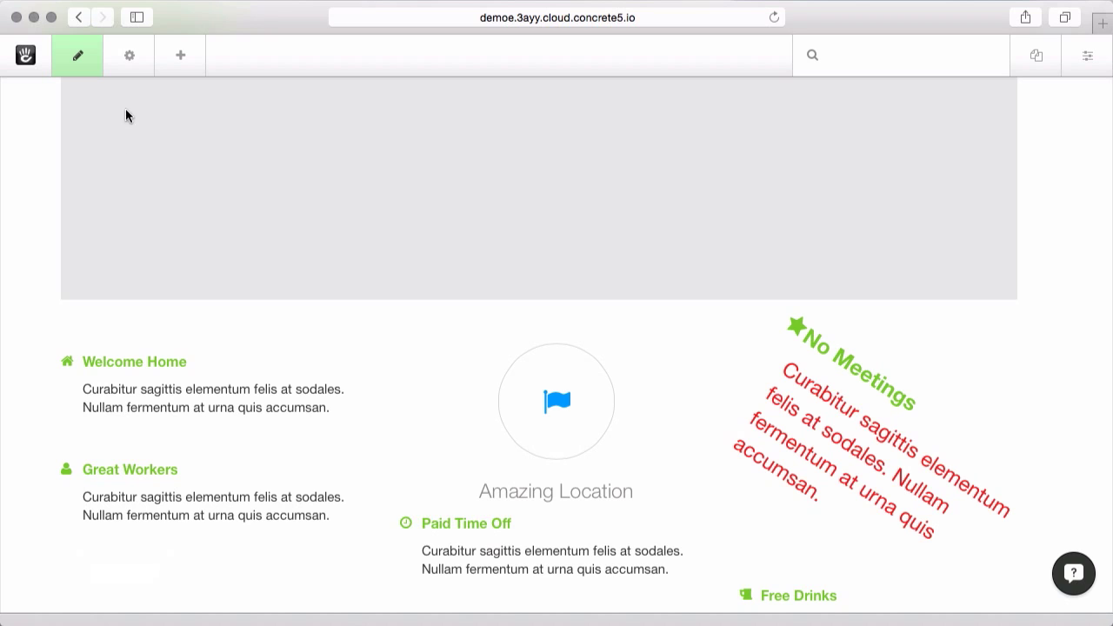
left_click(129, 58)
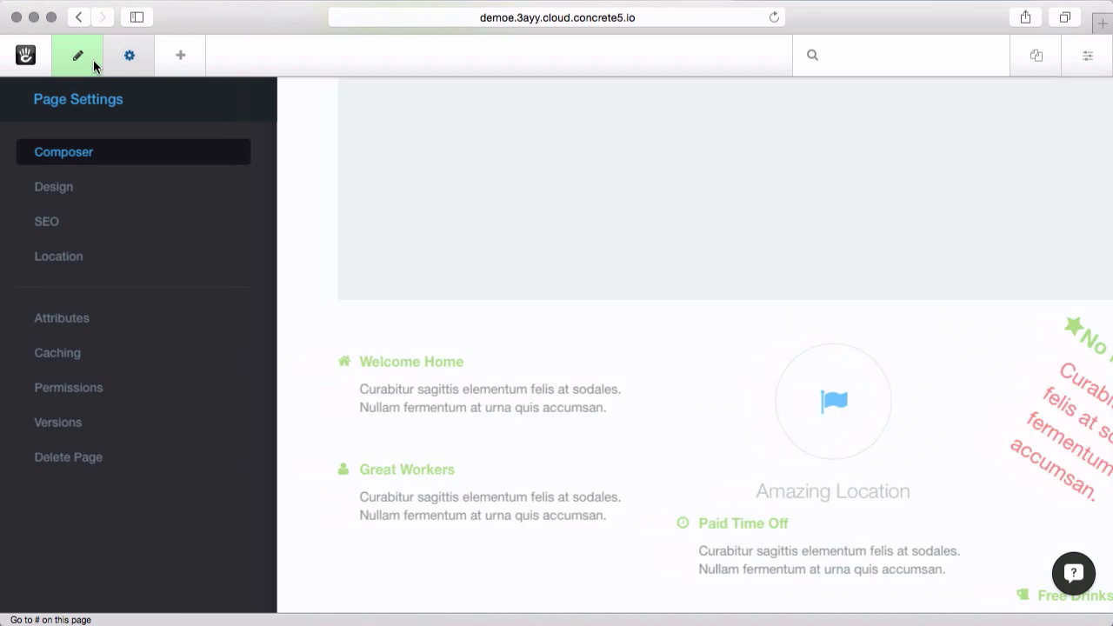
left_click(76, 190)
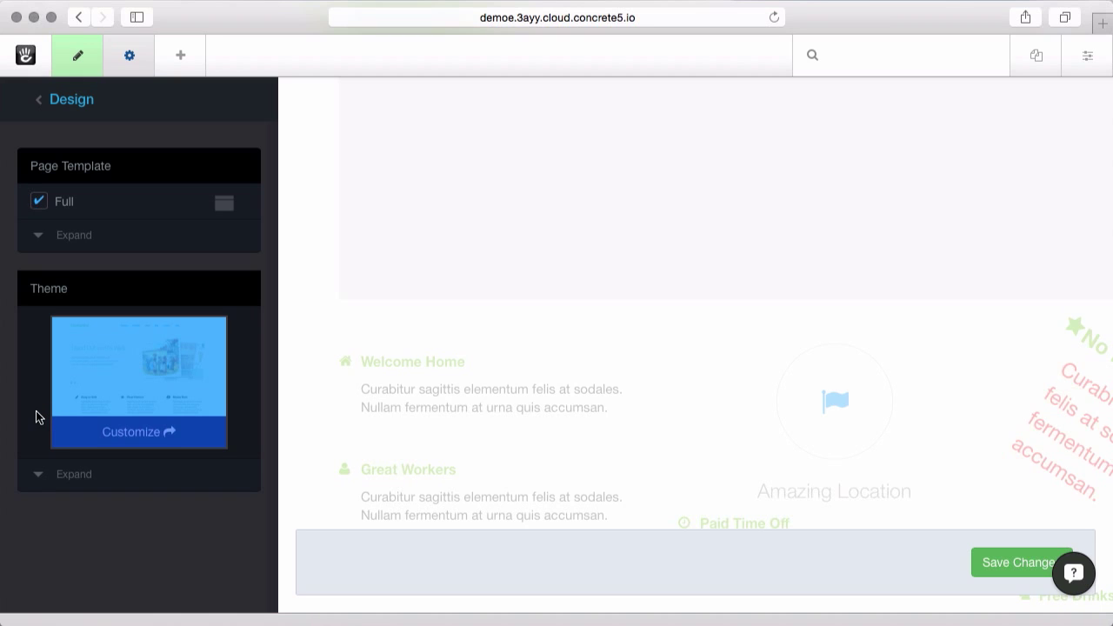
Step: Customize the theme, trying the Night Road preset before settling on Royal
left_click(111, 434)
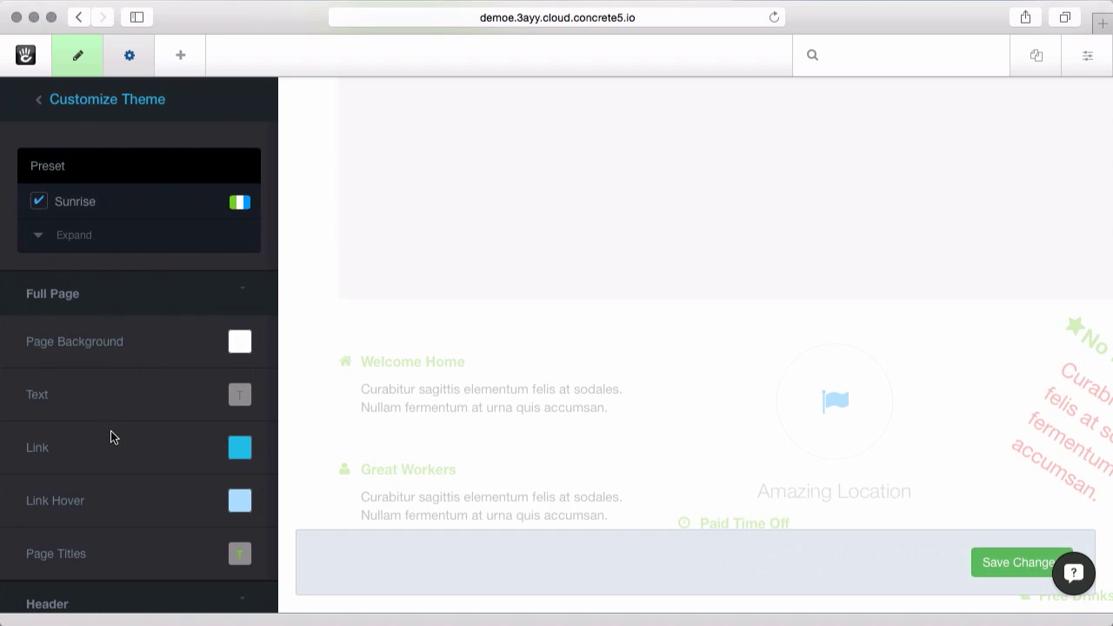
left_click(90, 247)
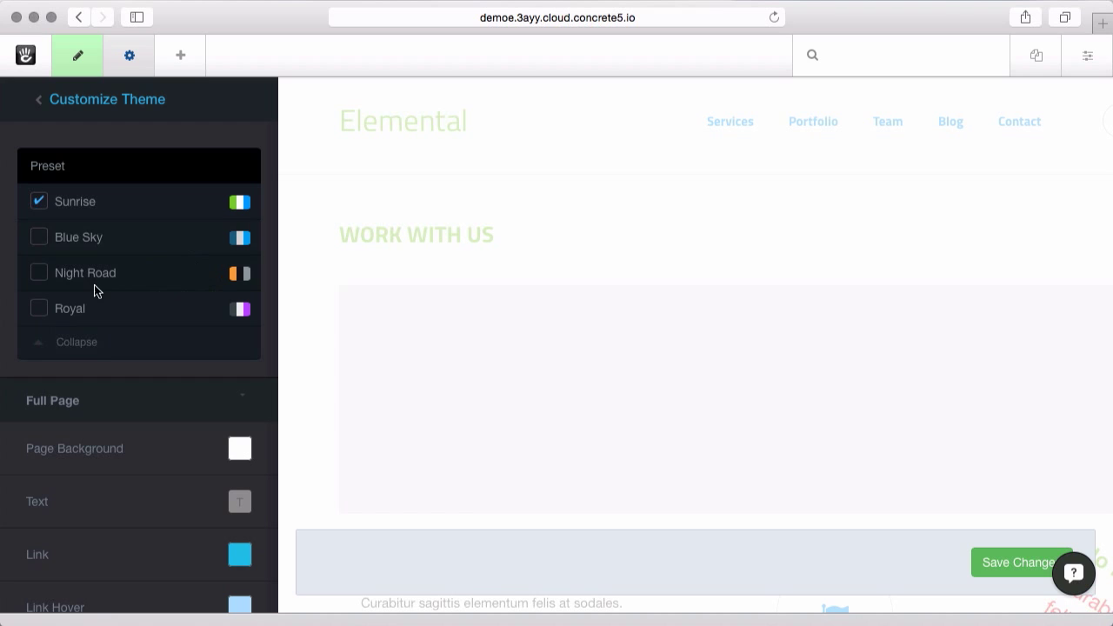
left_click(94, 276)
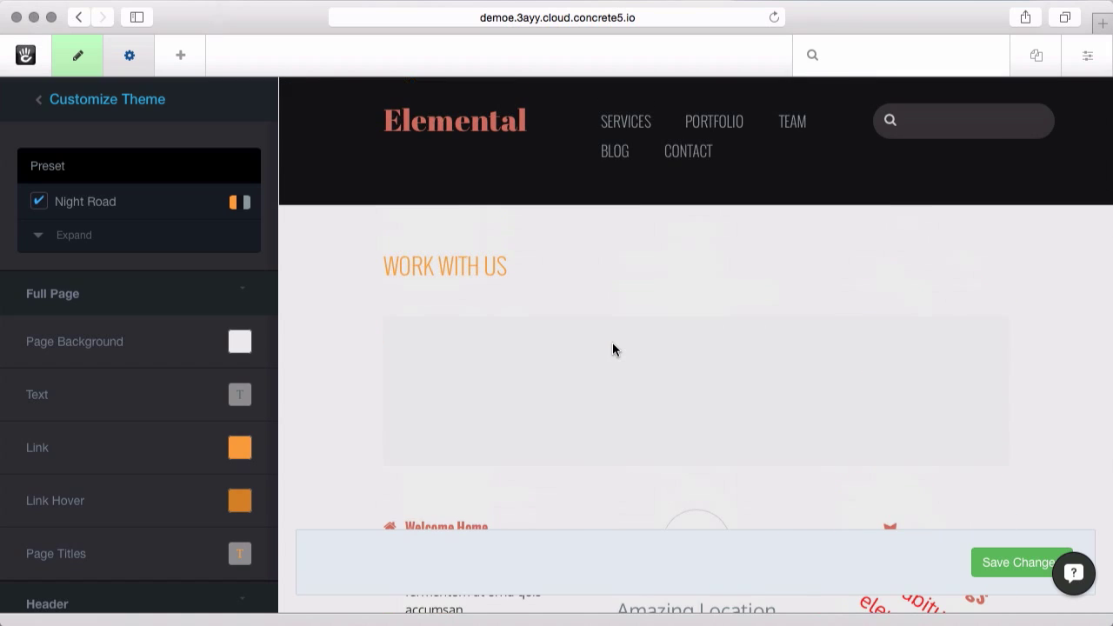
left_click(81, 235)
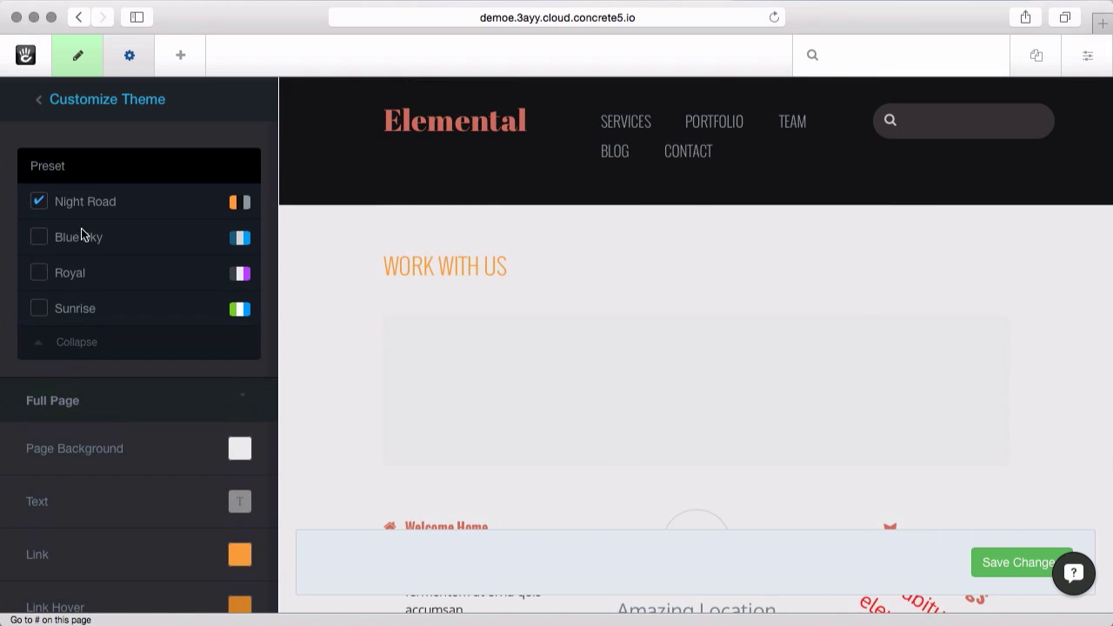
left_click(82, 277)
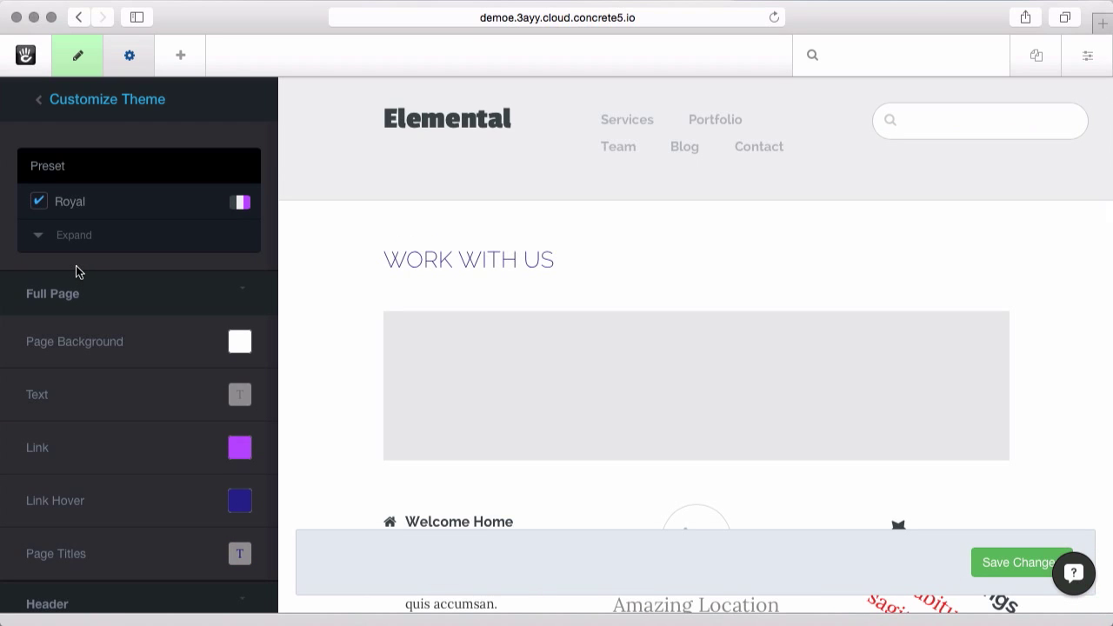
Step: Change the full-page background colour to red rgb(246, 37, 37)
scroll(76, 272, "down", 3)
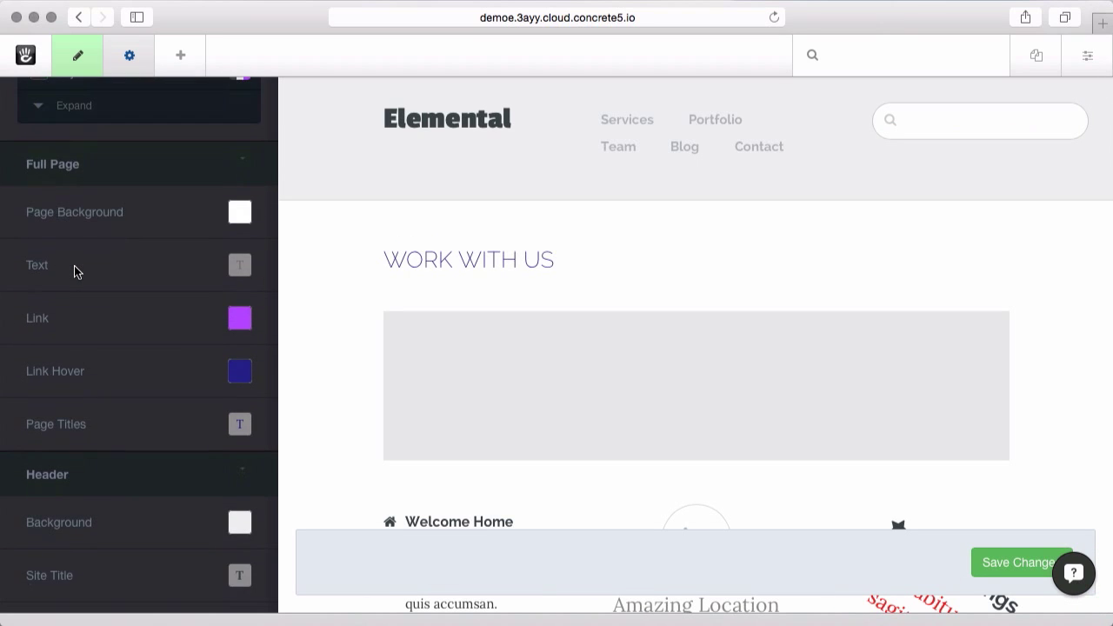
scroll(76, 272, "down", 1)
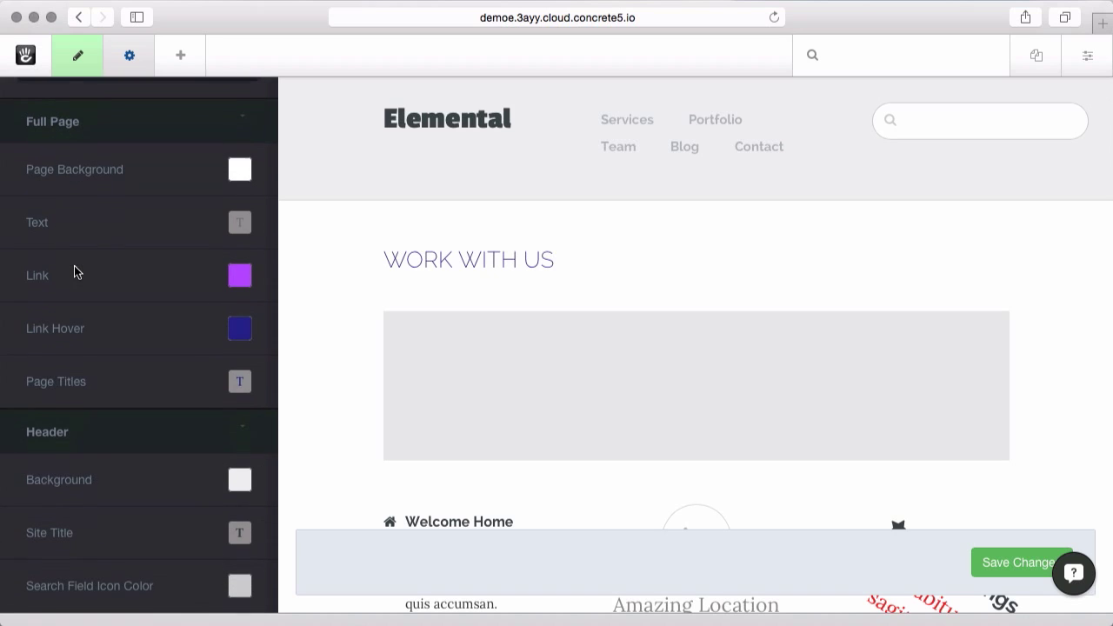
left_click(236, 176)
left_click_drag(287, 213, 338, 203)
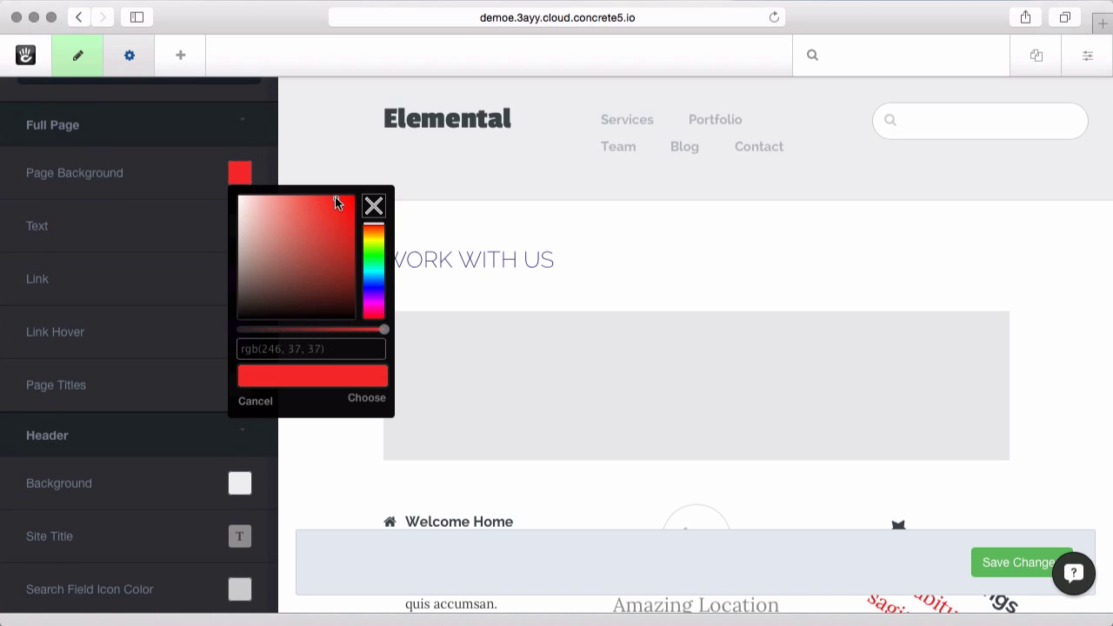
left_click(370, 397)
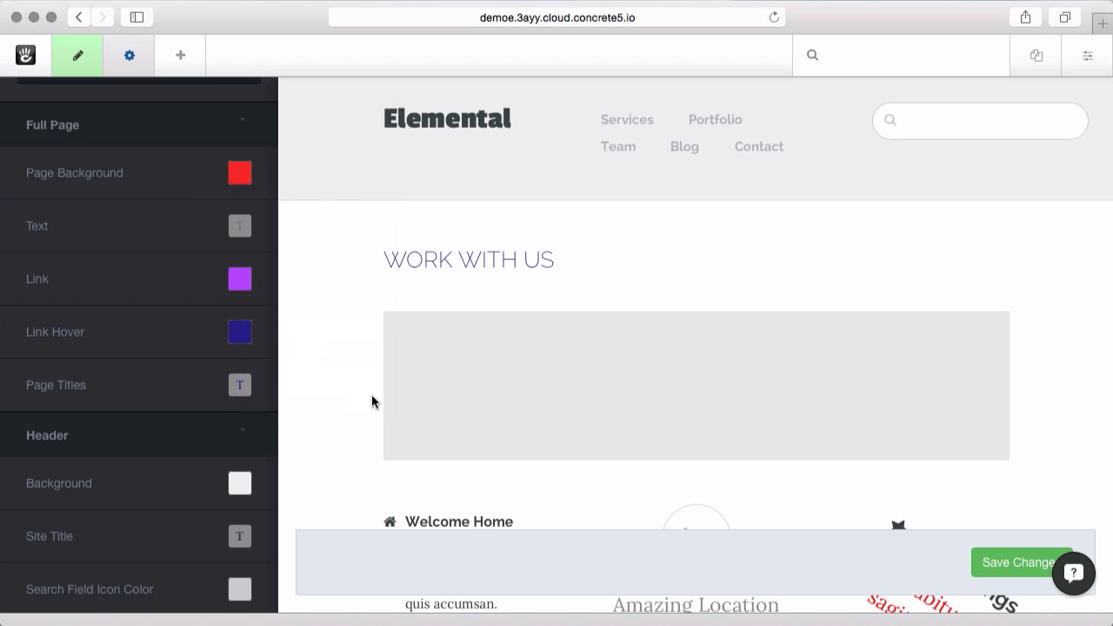
scroll(63, 286, "down", 5)
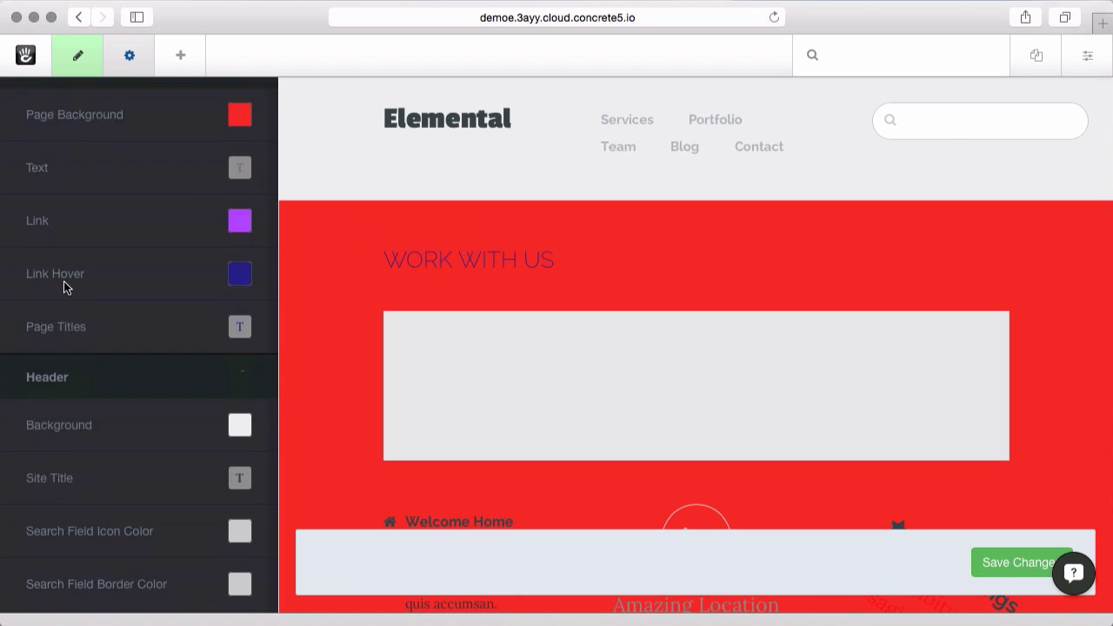
scroll(63, 281, "down", 10)
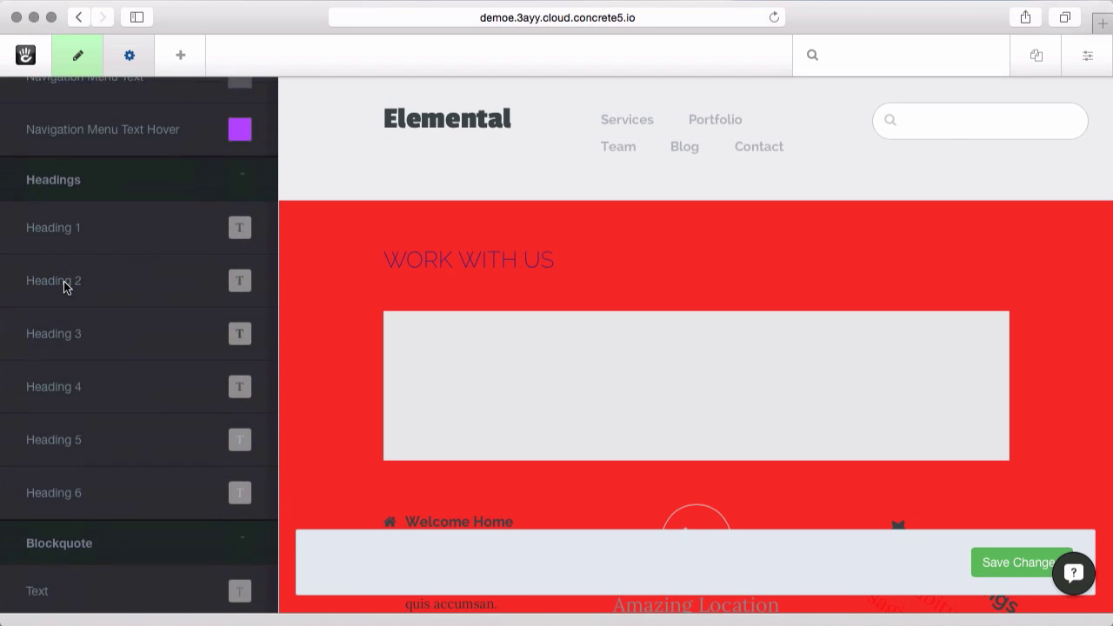
scroll(65, 287, "down", 3)
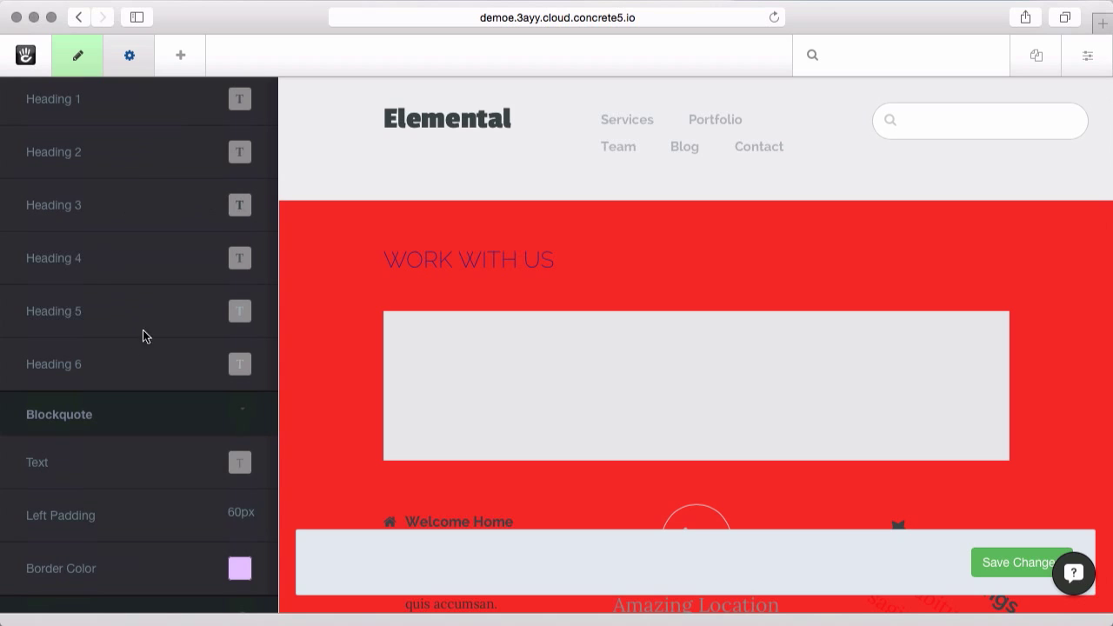
scroll(100, 261, "down", 5)
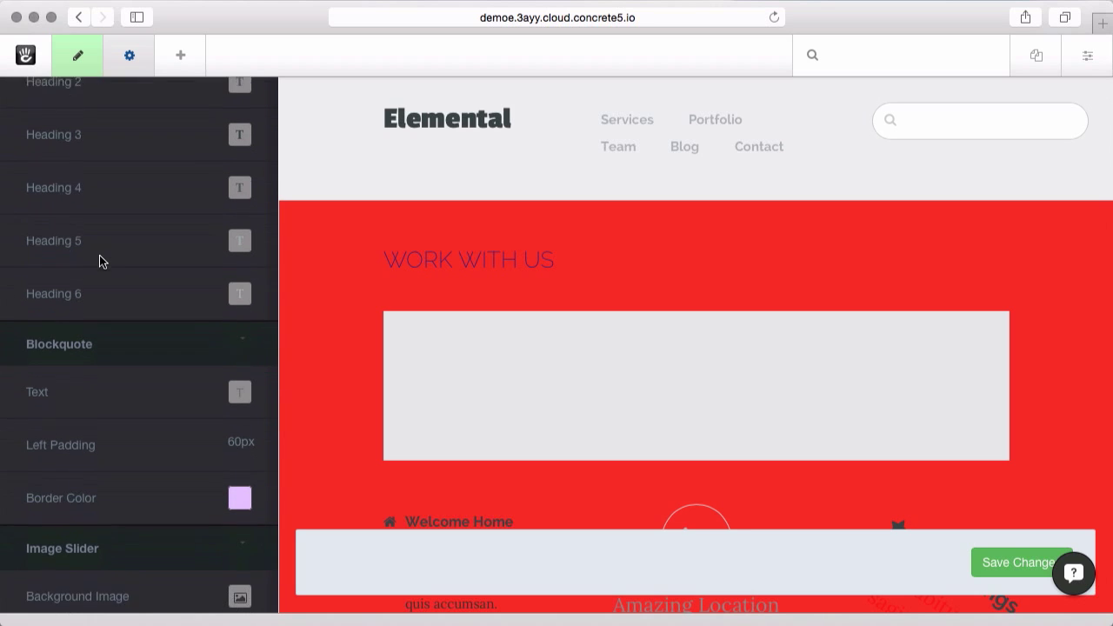
scroll(99, 255, "down", 4)
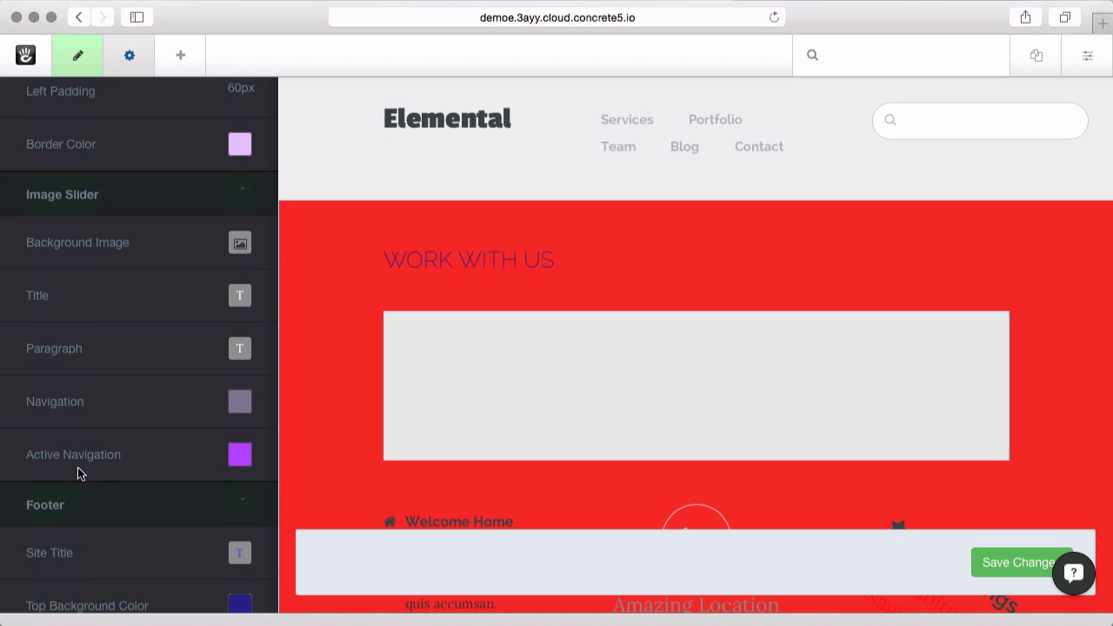
scroll(93, 444, "down", 14)
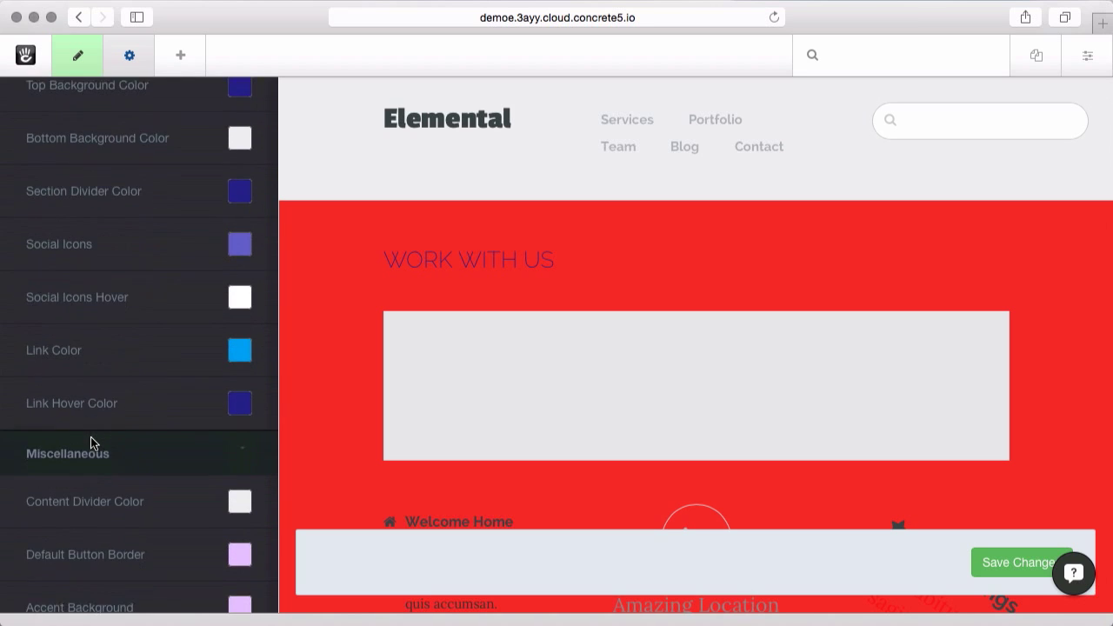
scroll(93, 443, "down", 9)
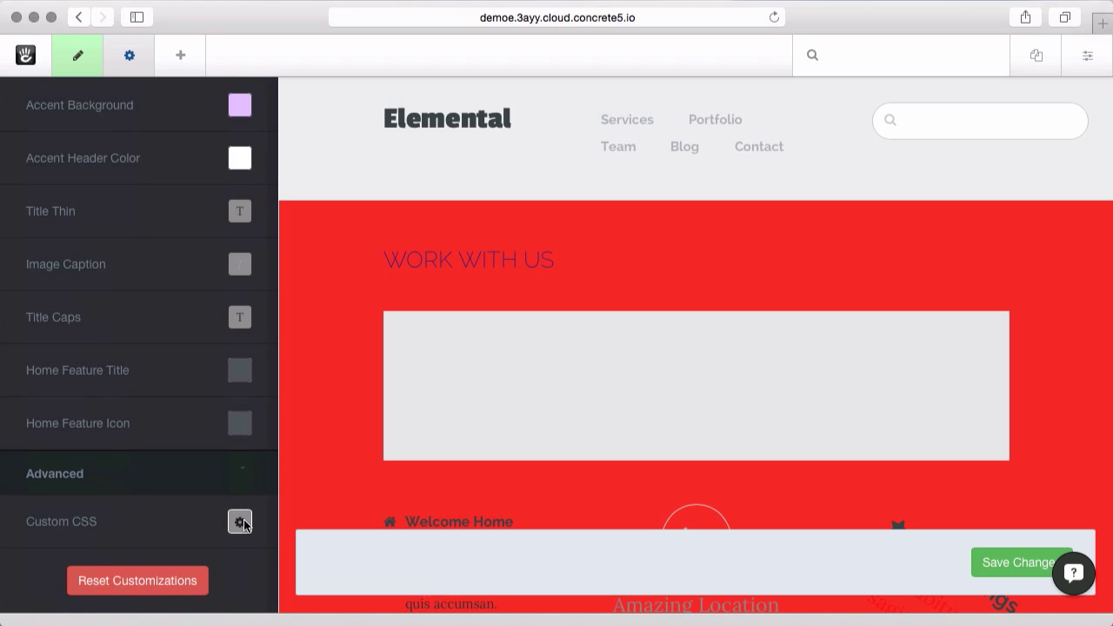
Step: Open and cancel the Custom CSS editor without changes, then save the theme customizations
left_click(241, 522)
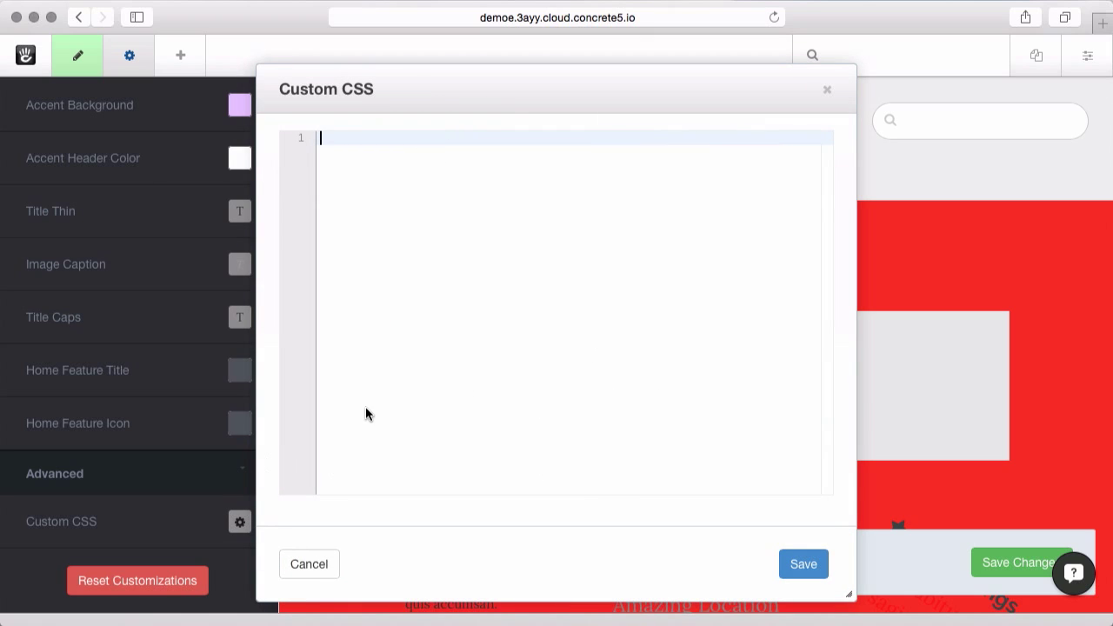
left_click(299, 563)
left_click(994, 555)
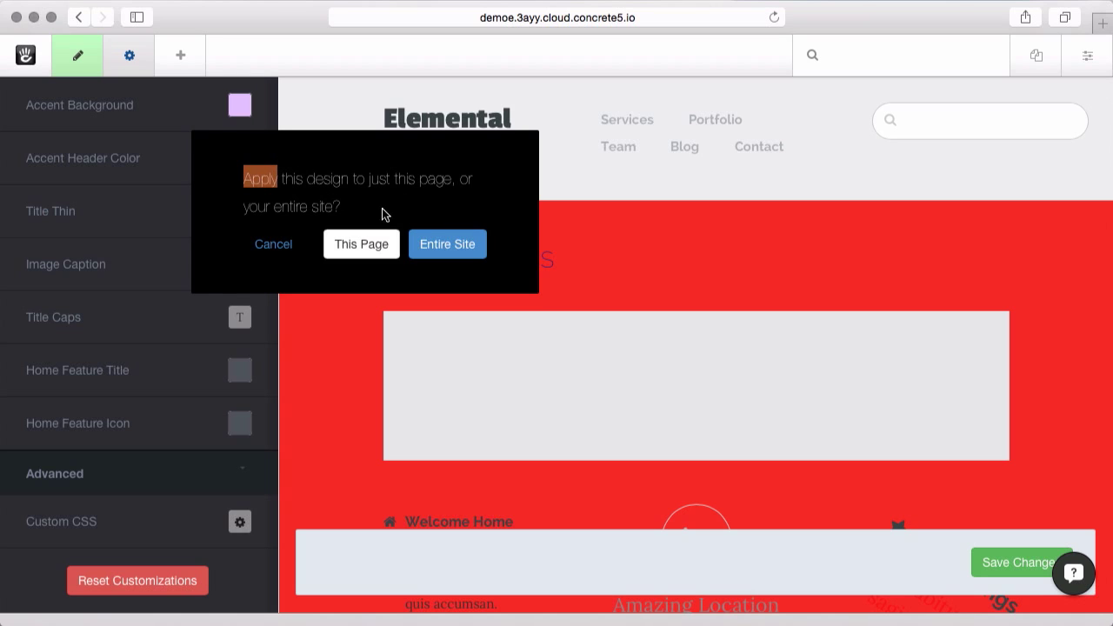
Step: Apply the customized design to This Page only and scroll through to review it
left_click(358, 245)
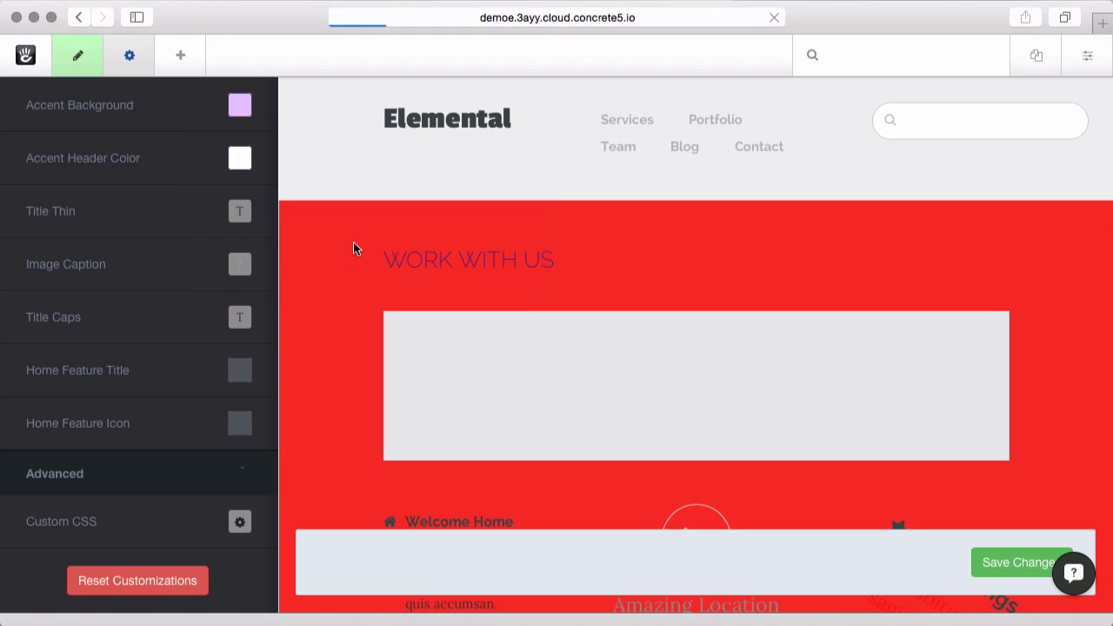
scroll(703, 492, "down", 3)
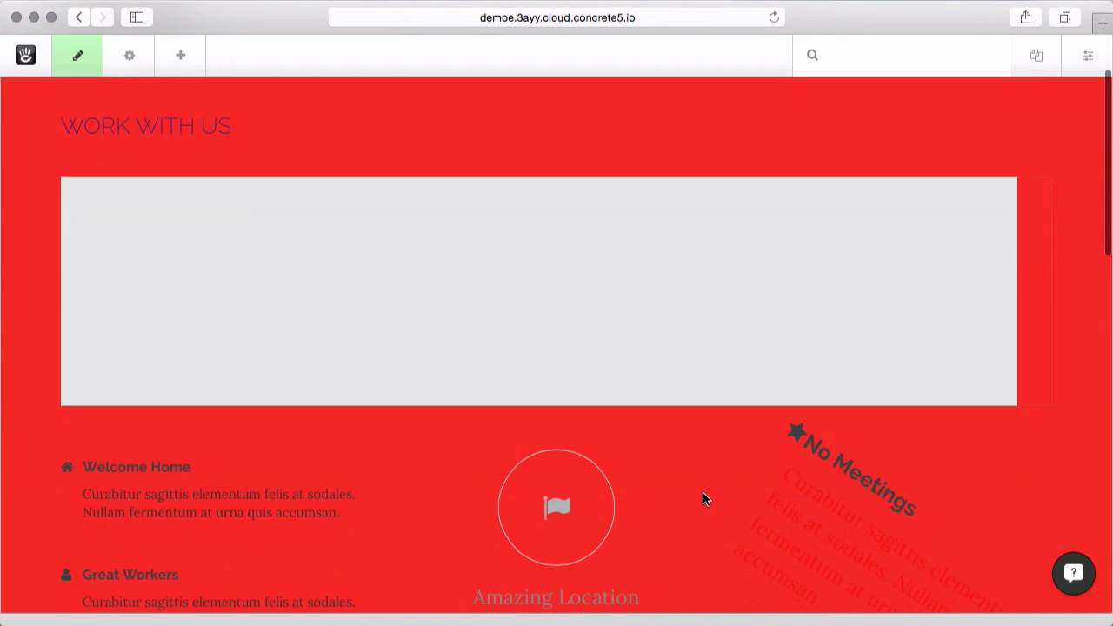
scroll(703, 492, "down", 8)
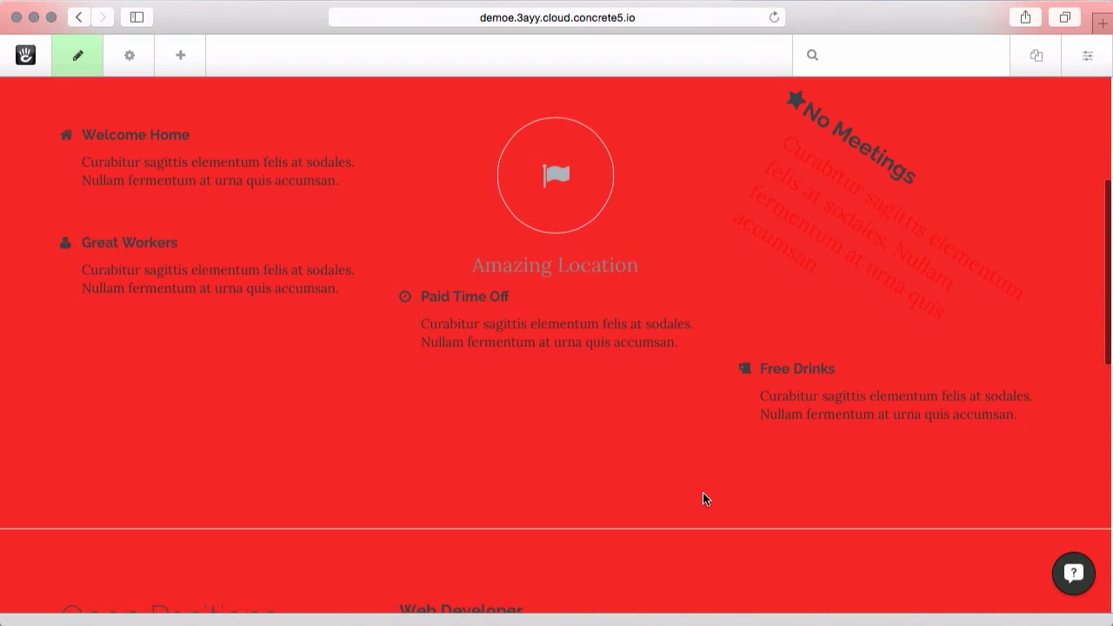
scroll(702, 492, "down", 10)
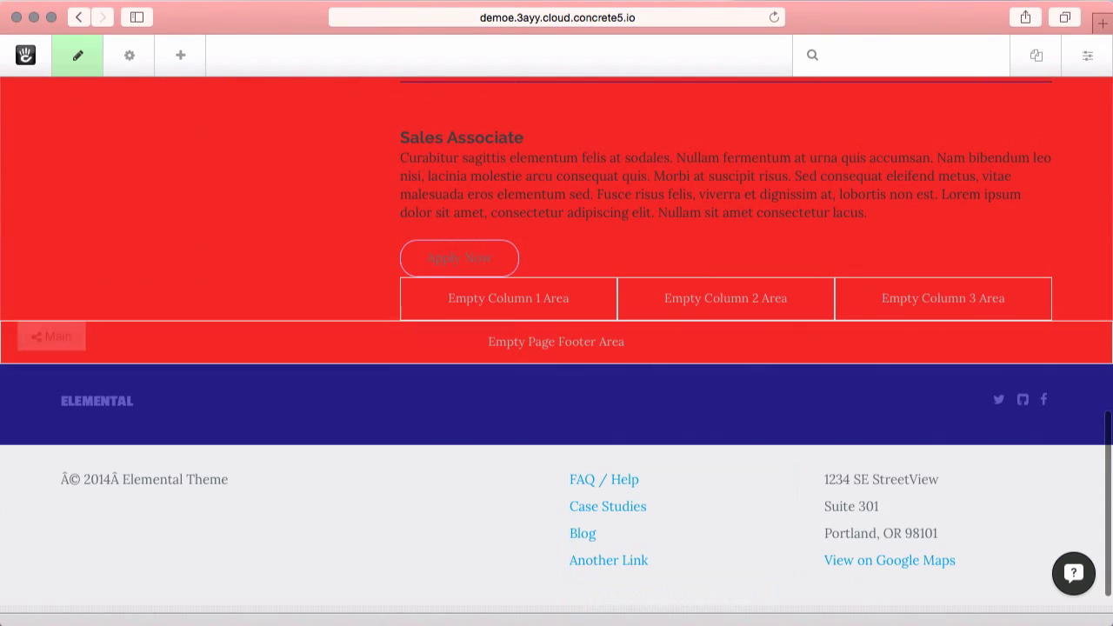
Step: Publish the page changes from the version panel and scroll the live page
left_click(79, 62)
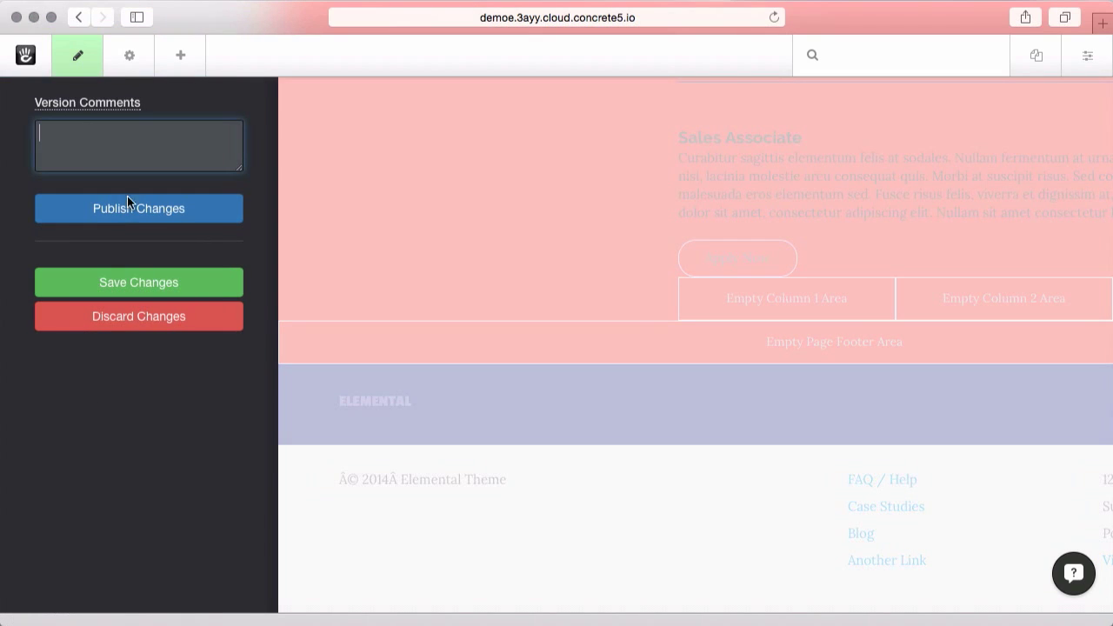
left_click(139, 214)
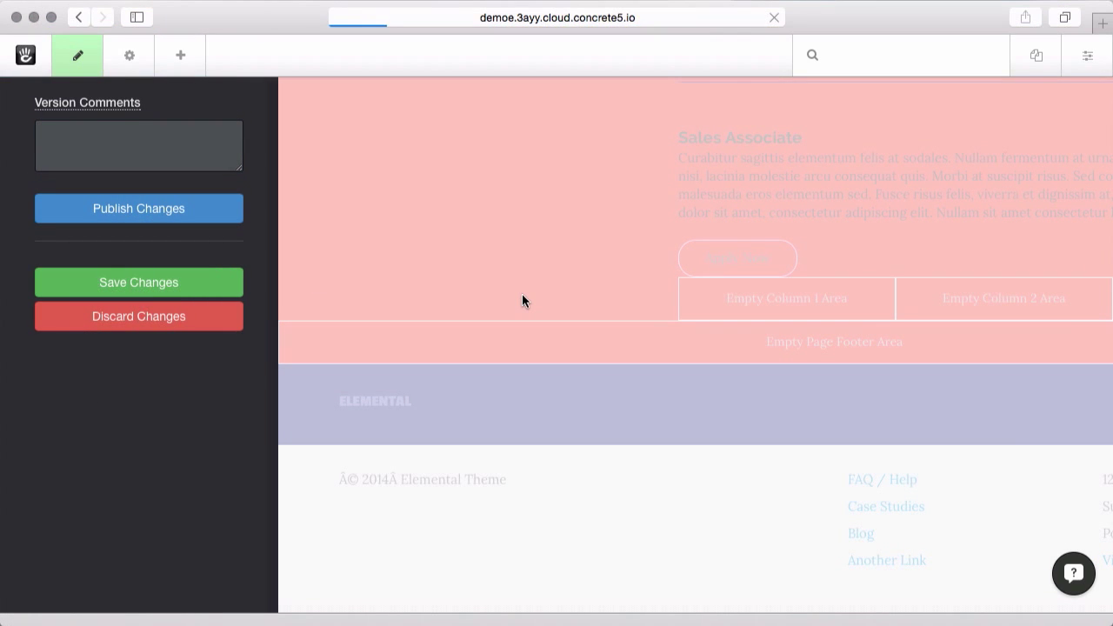
scroll(521, 301, "down", 5)
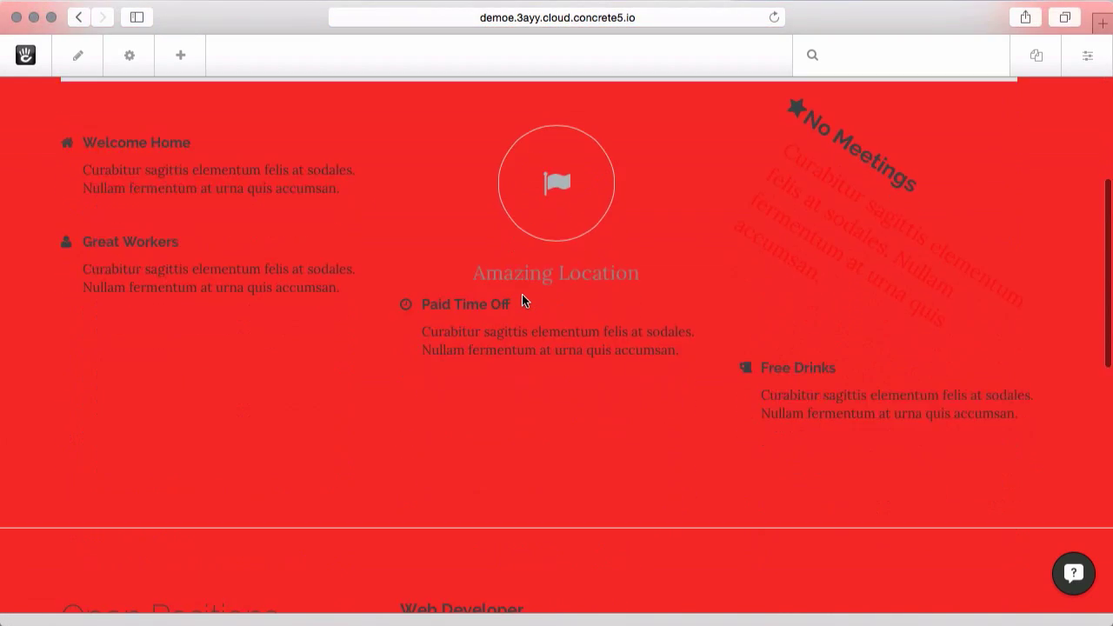